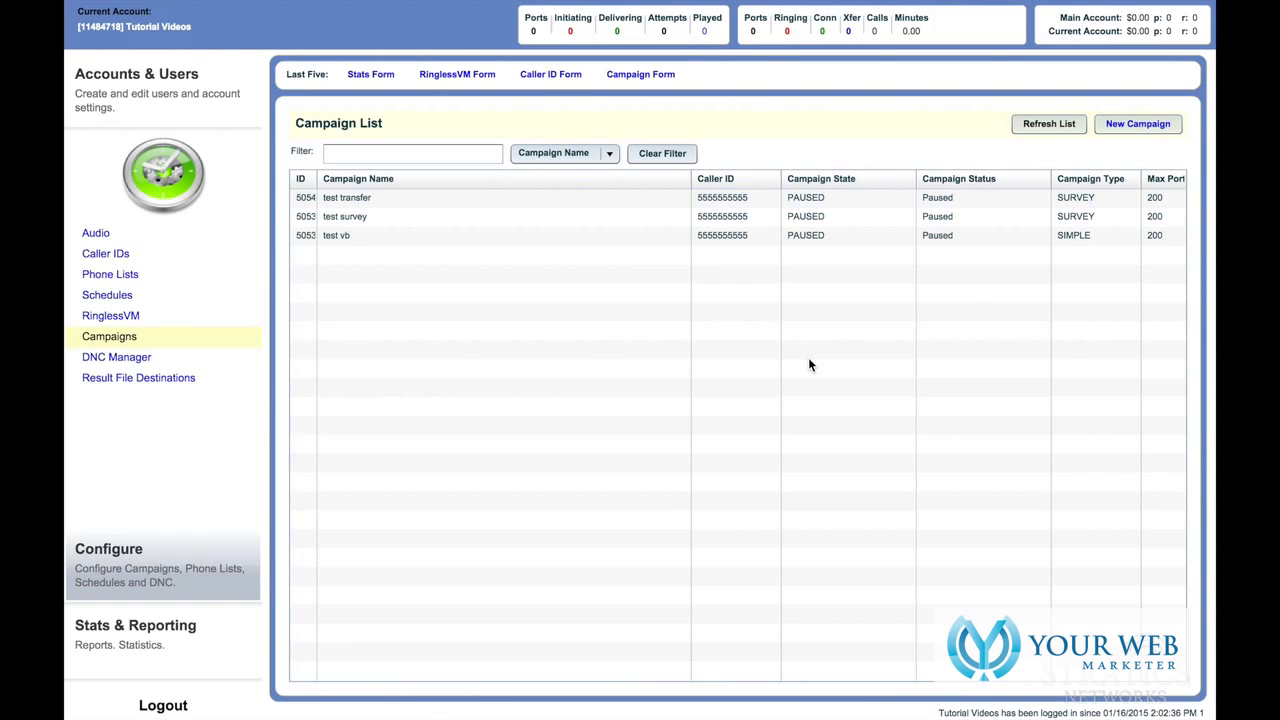
# - Start a new campaign from the Campaigns page
pyautogui.click(1117, 124)
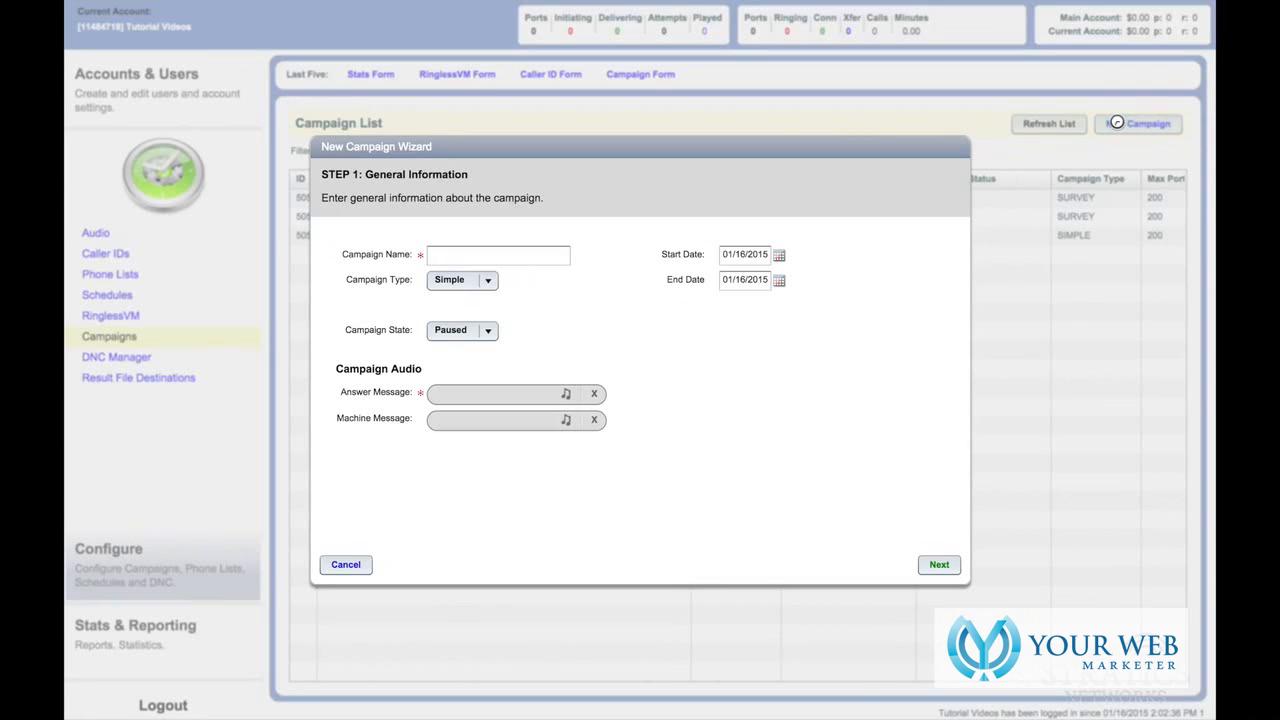
# - Name the campaign 'Test Survey', set its type to Survey, and review the campaign state options
pyautogui.click(531, 254)
pyautogui.write('Test Survey')
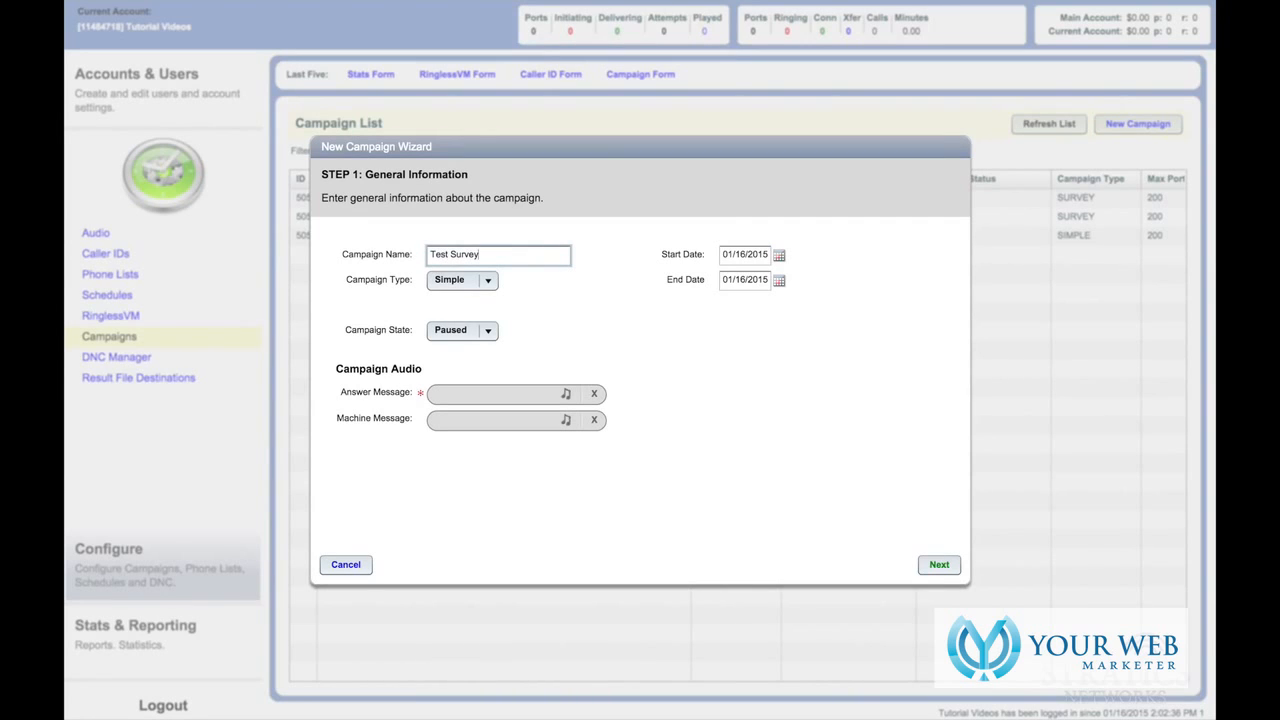
pyautogui.click(489, 281)
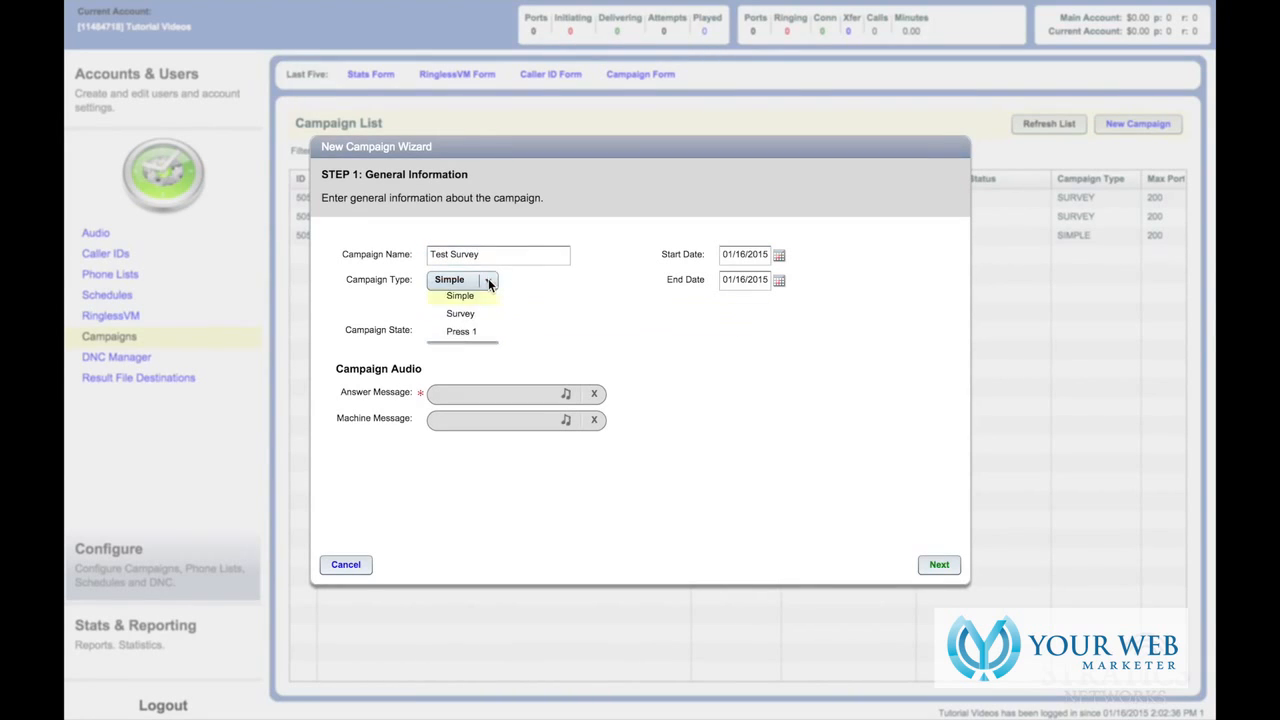
pyautogui.click(462, 314)
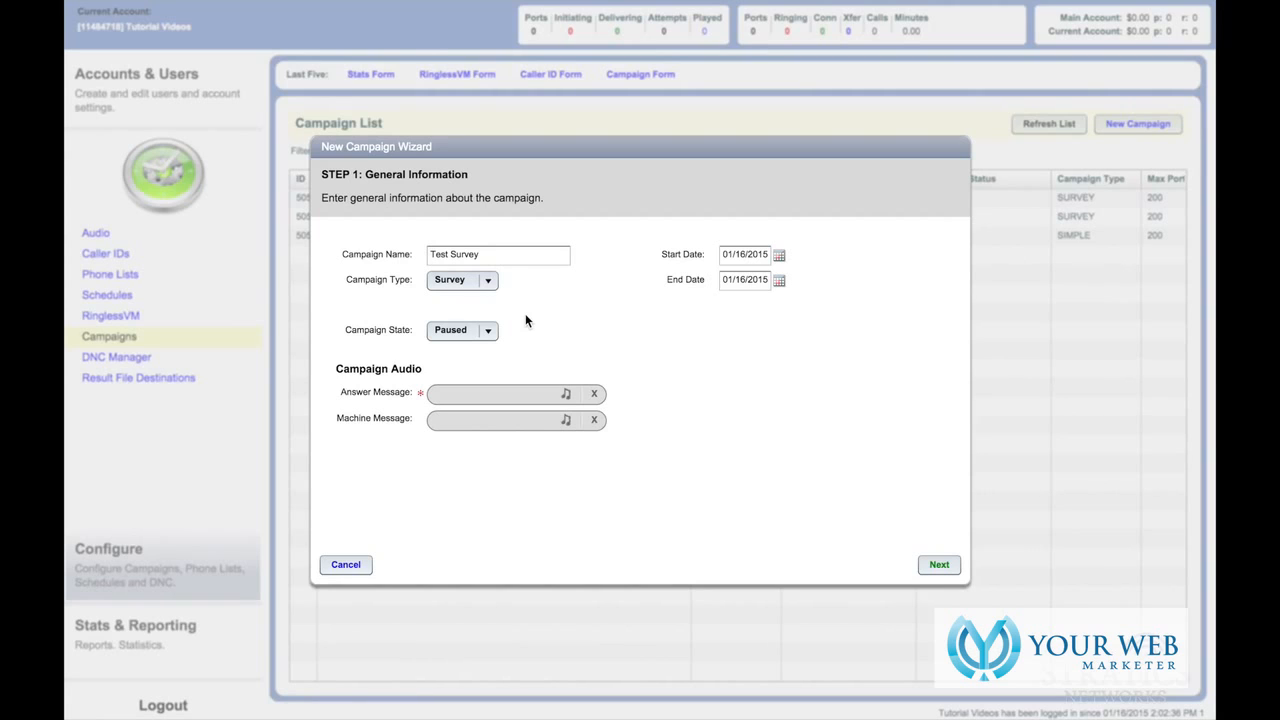
pyautogui.click(494, 333)
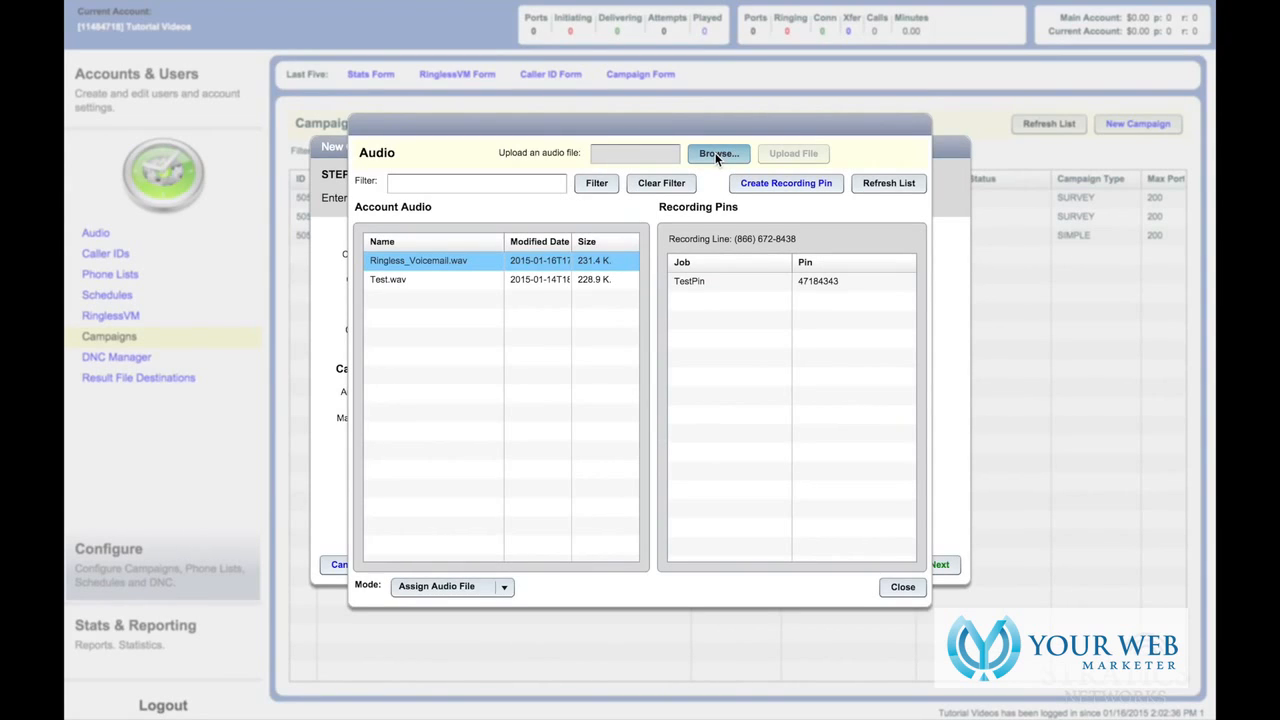
# - Upload Survey-Intro.wav from the Survey folder and assign it as the answer message
pyautogui.click(716, 155)
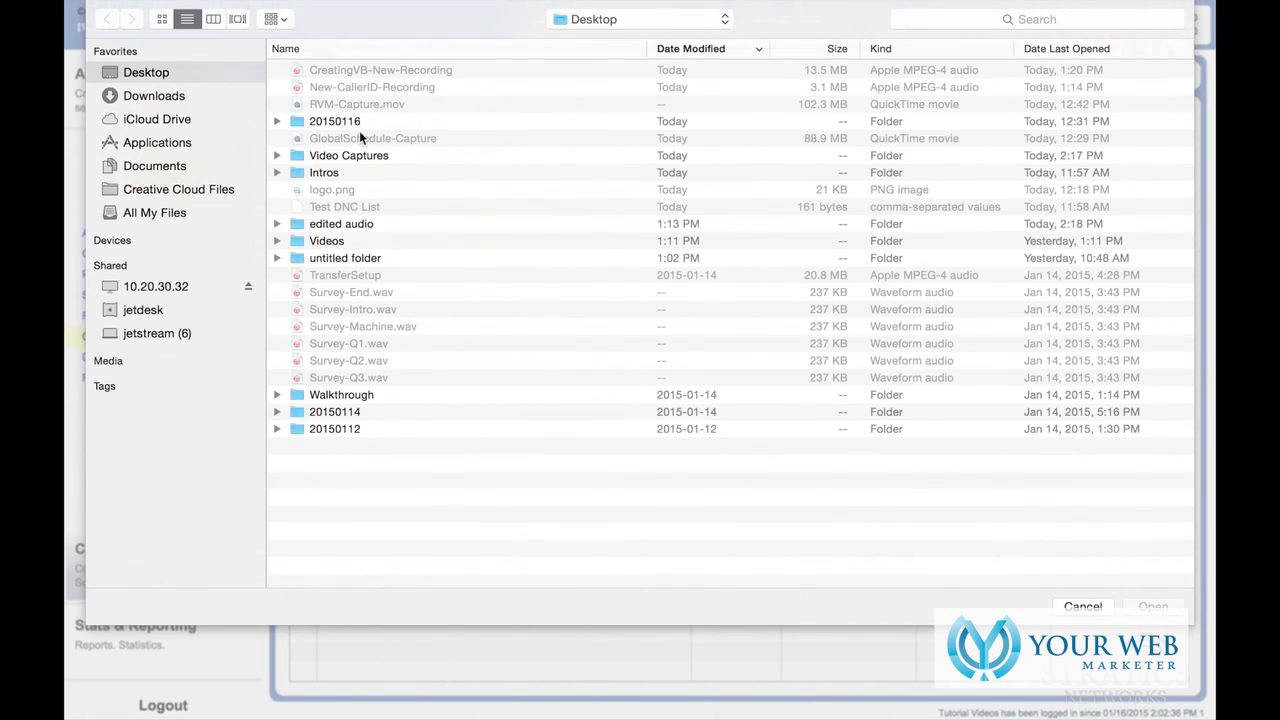
pyautogui.doubleClick(328, 67)
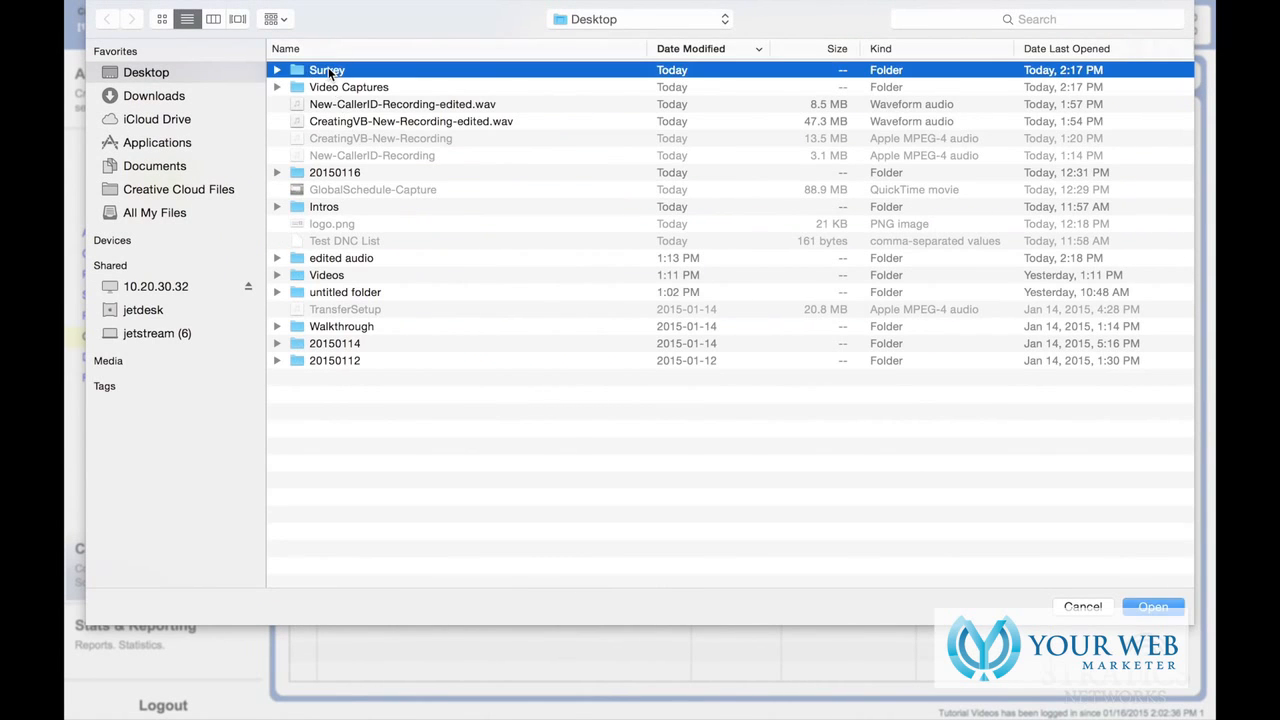
pyautogui.doubleClick(330, 87)
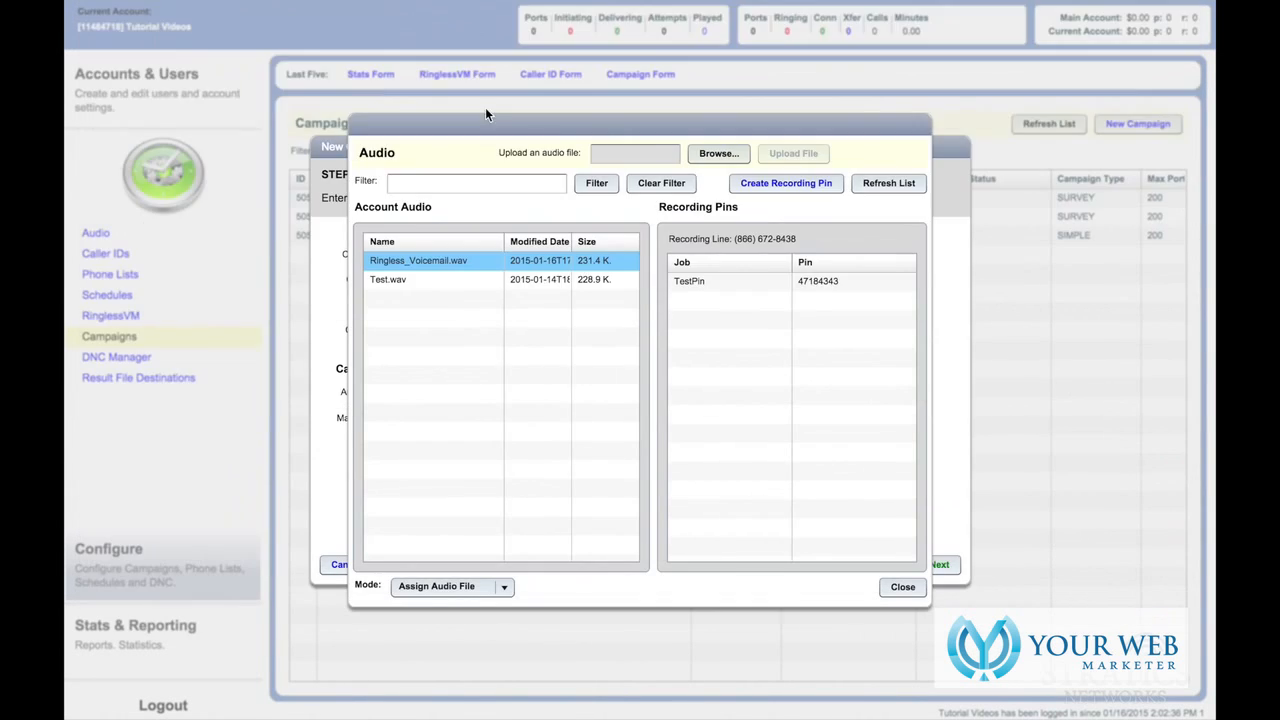
pyautogui.click(792, 153)
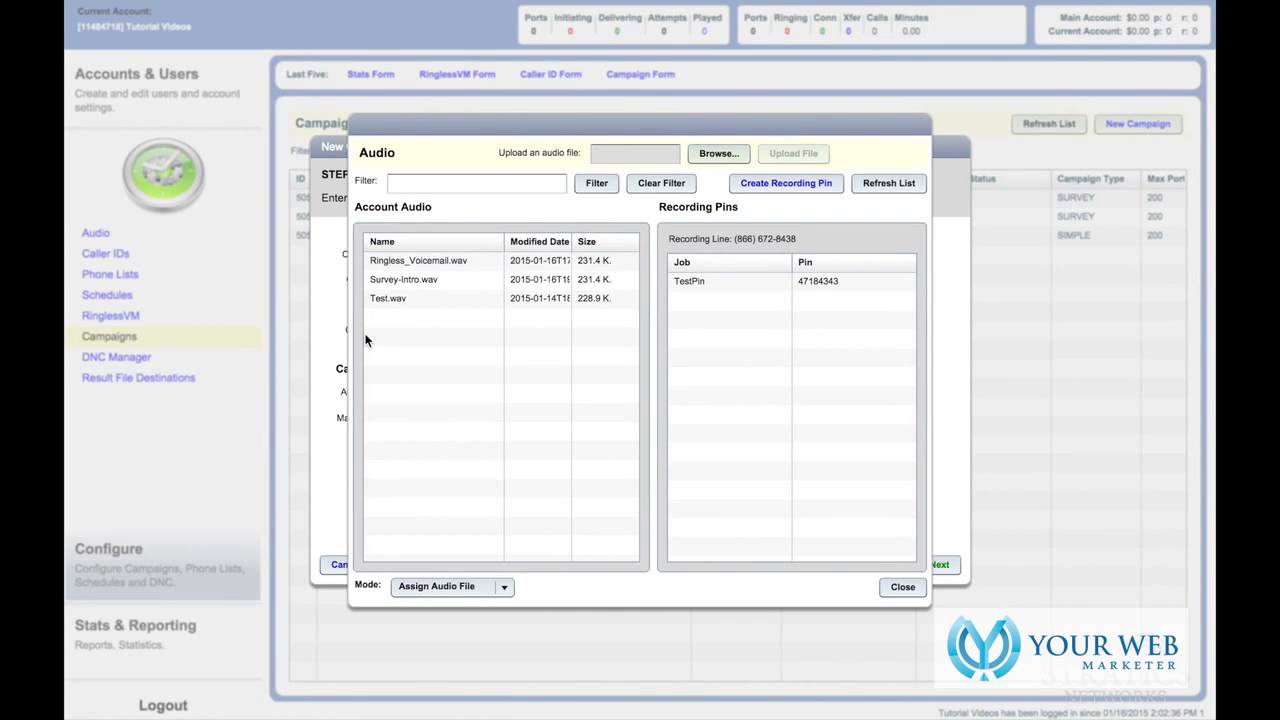
pyautogui.click(419, 285)
pyautogui.doubleClick(421, 281)
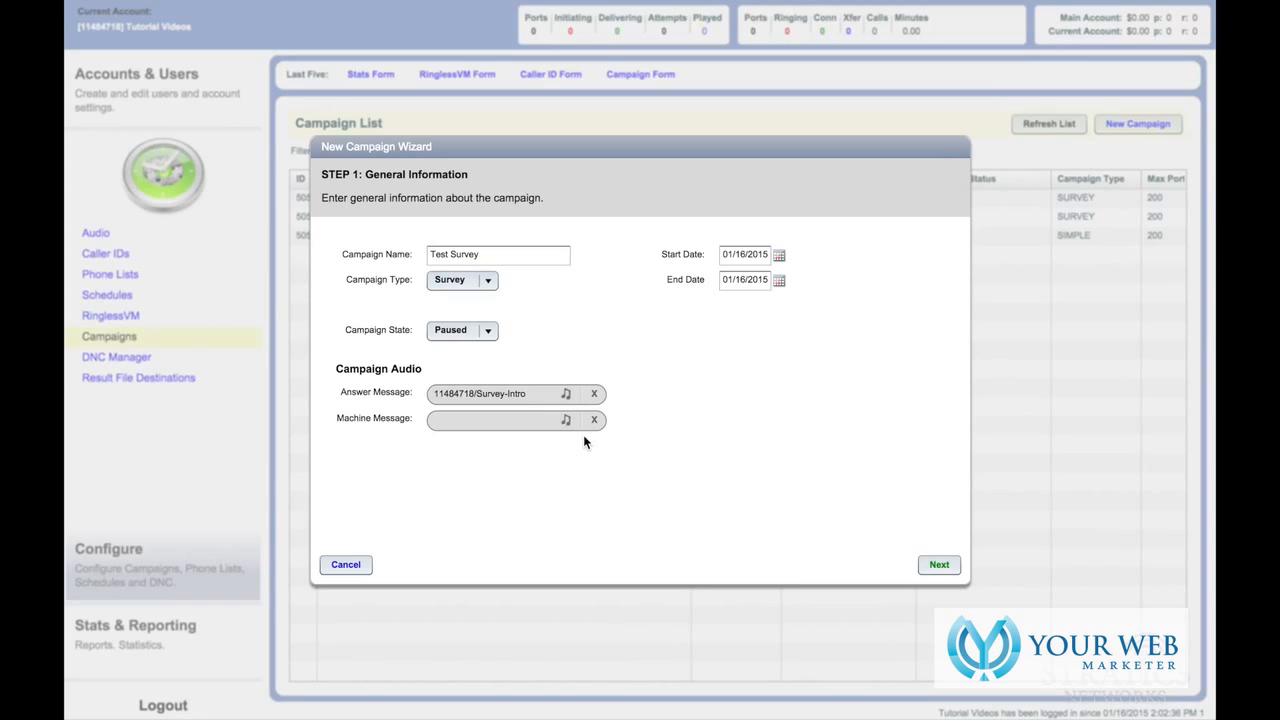
# - Choose the Ringless VM DID as the campaign's caller ID
pyautogui.click(950, 566)
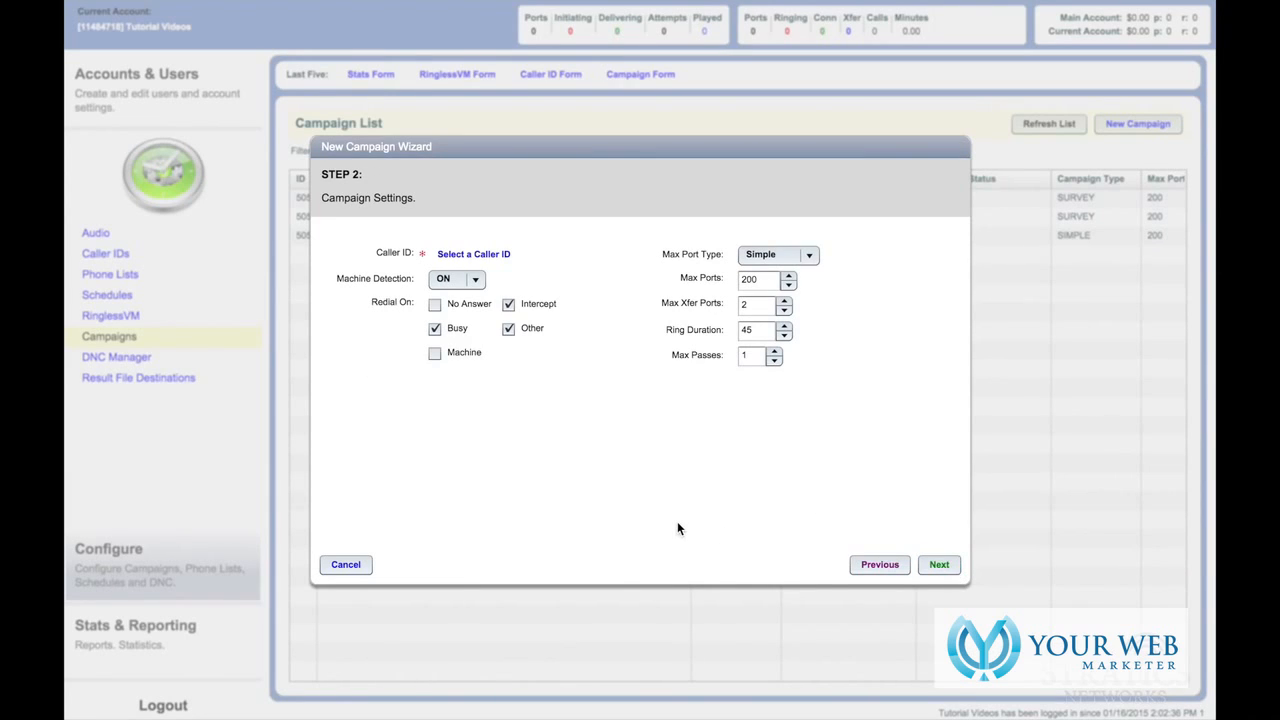
pyautogui.click(495, 255)
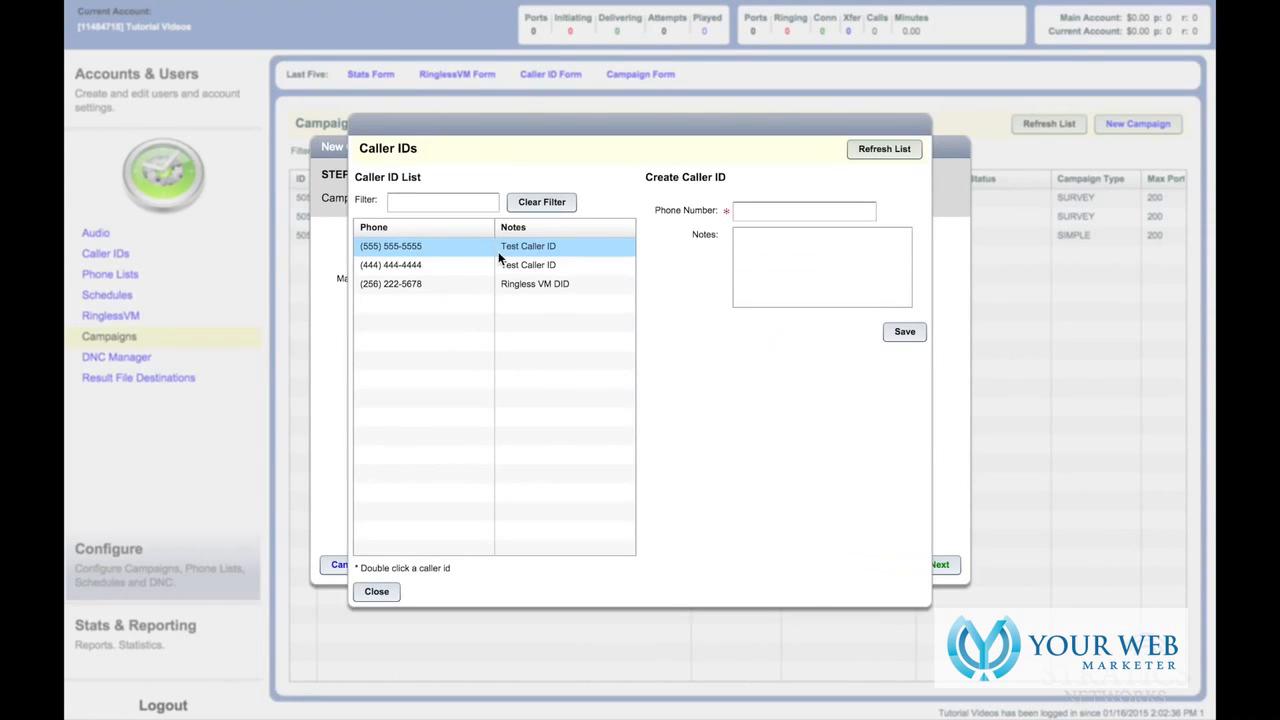
pyautogui.doubleClick(422, 284)
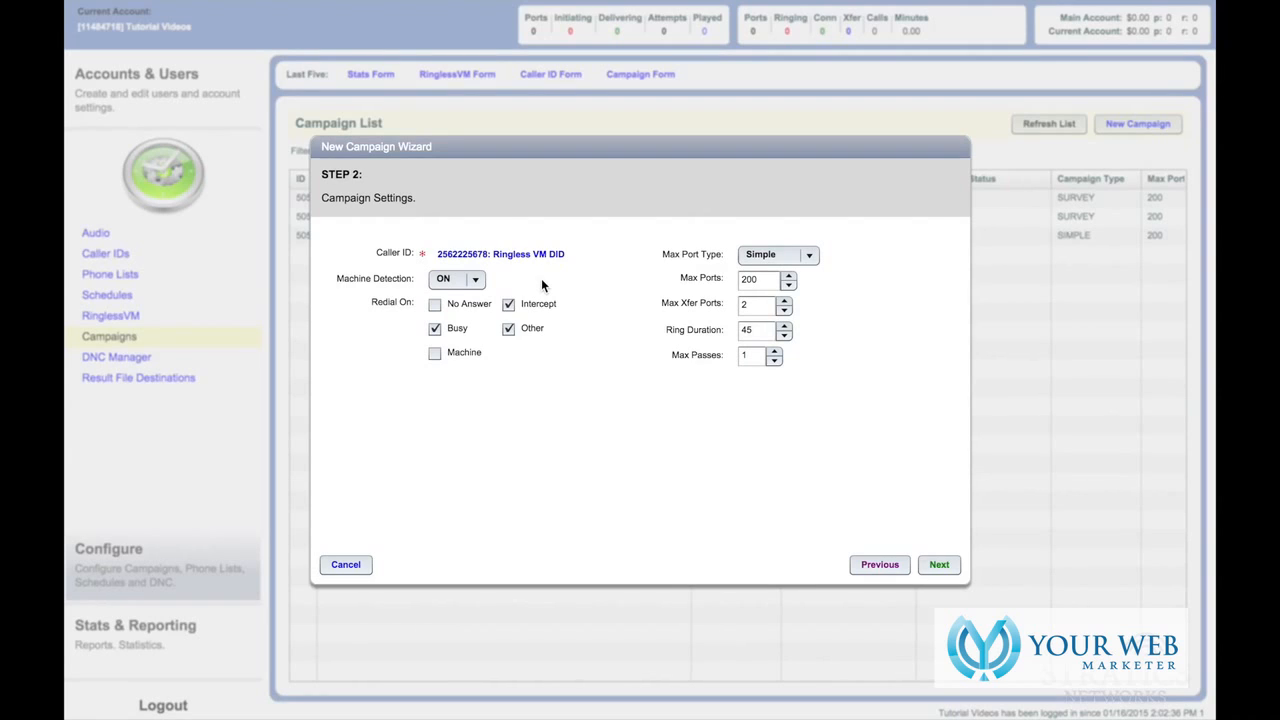
# - Change the maximum ports to 150
pyautogui.click(766, 280)
pyautogui.doubleClick(766, 280)
pyautogui.write('150')
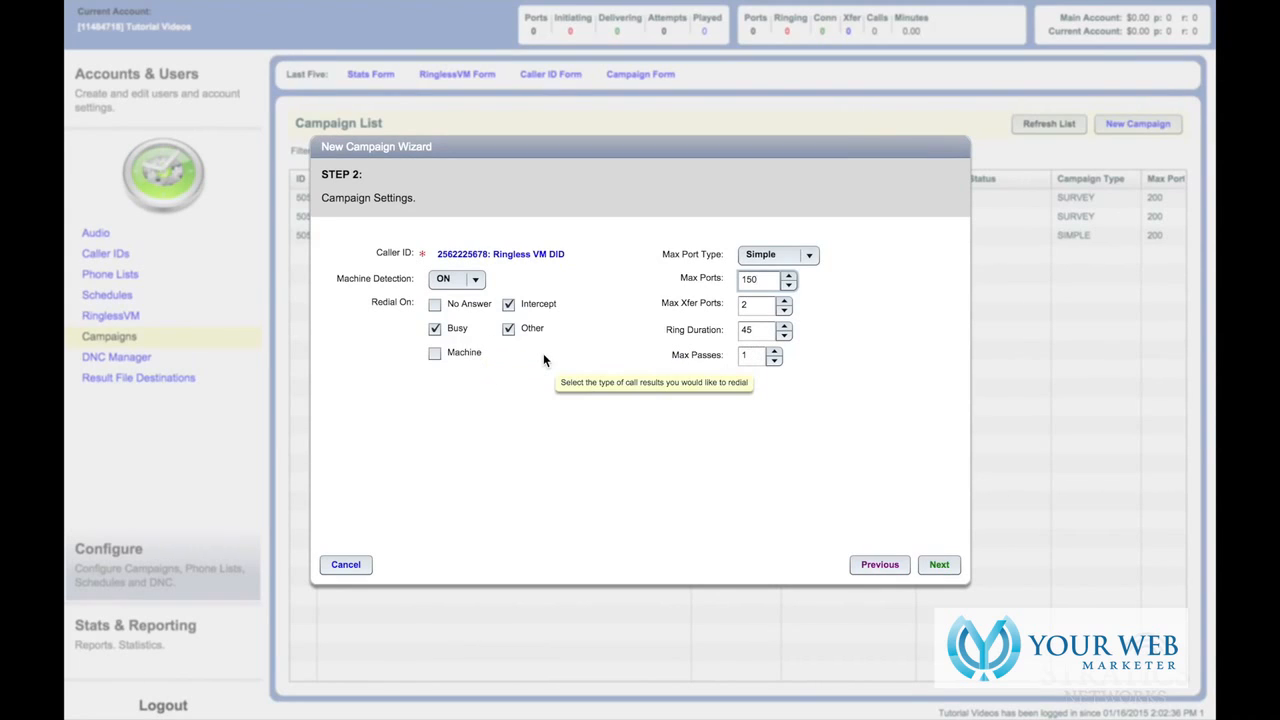
pyautogui.click(938, 565)
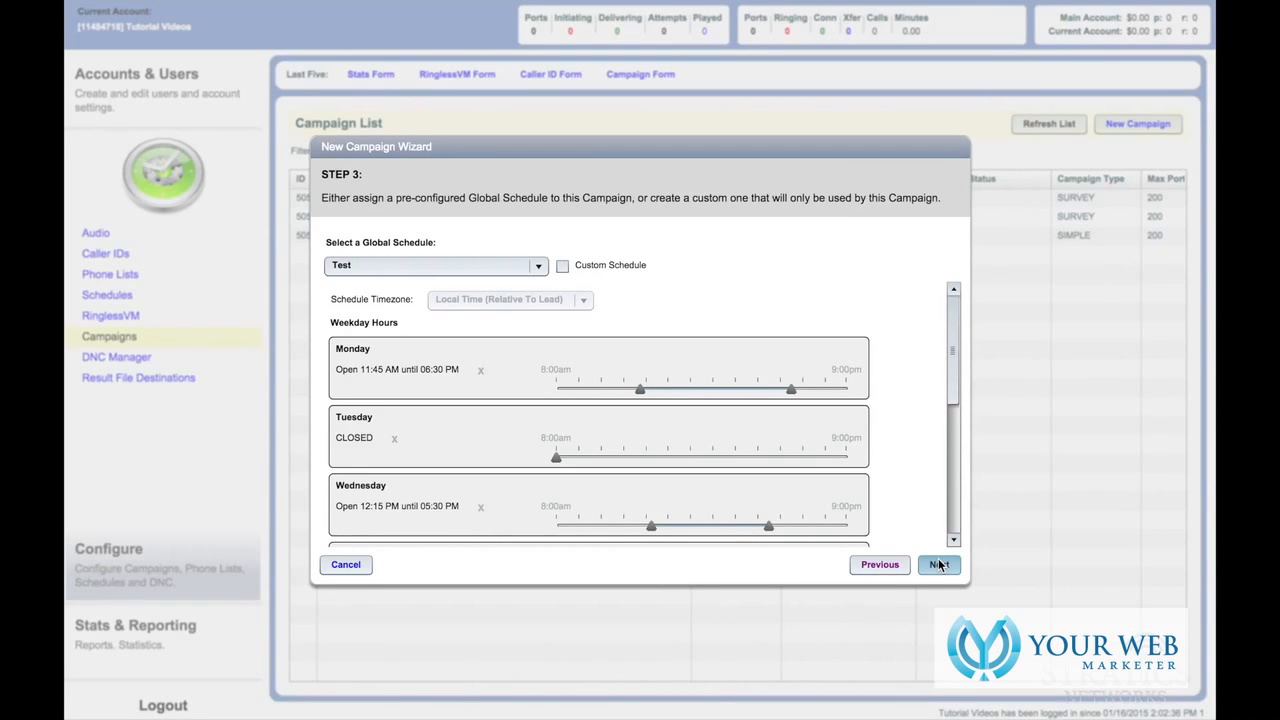
# - Switch from the Test global schedule to a custom schedule using Local Time (Relative To Lead)
pyautogui.click(537, 266)
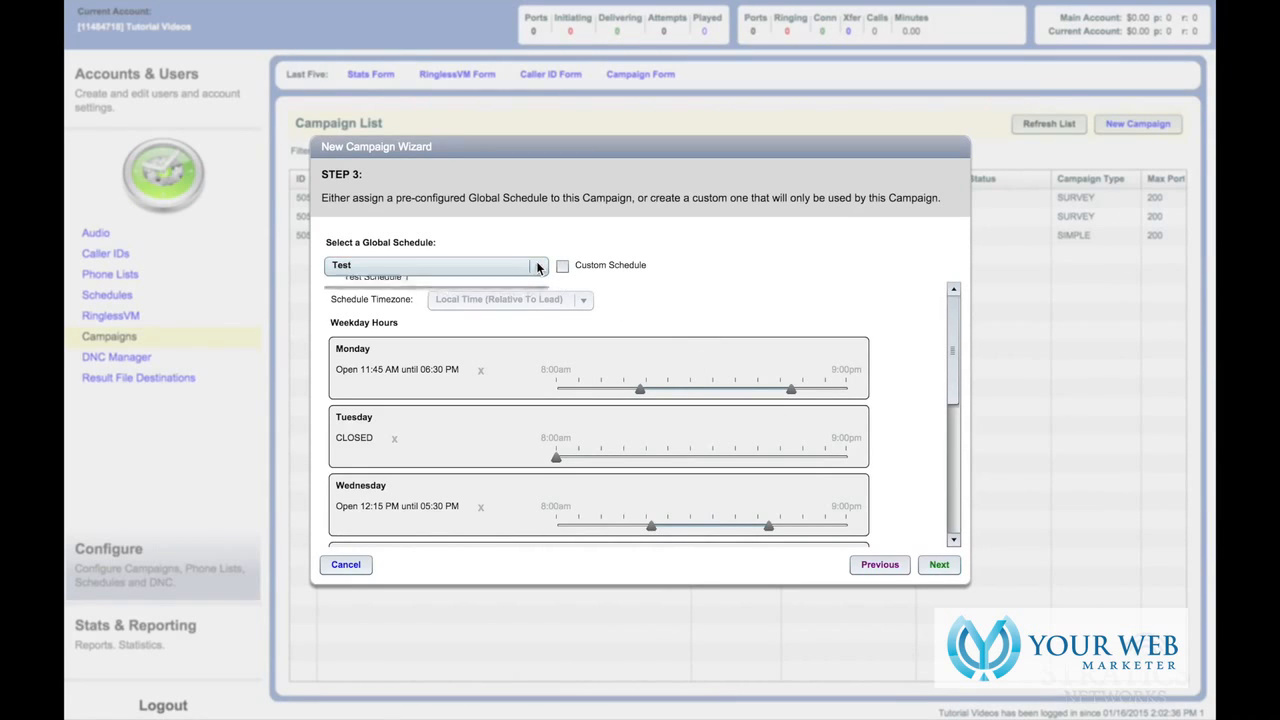
pyautogui.click(681, 308)
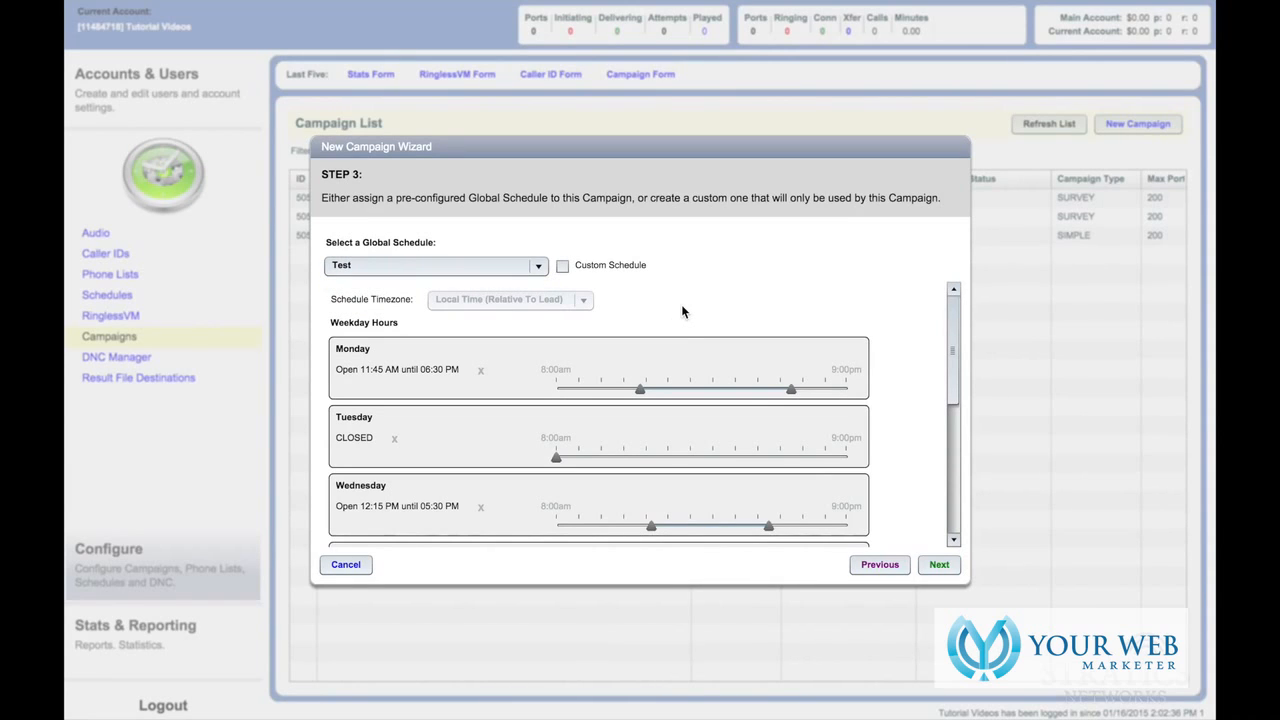
pyautogui.click(563, 267)
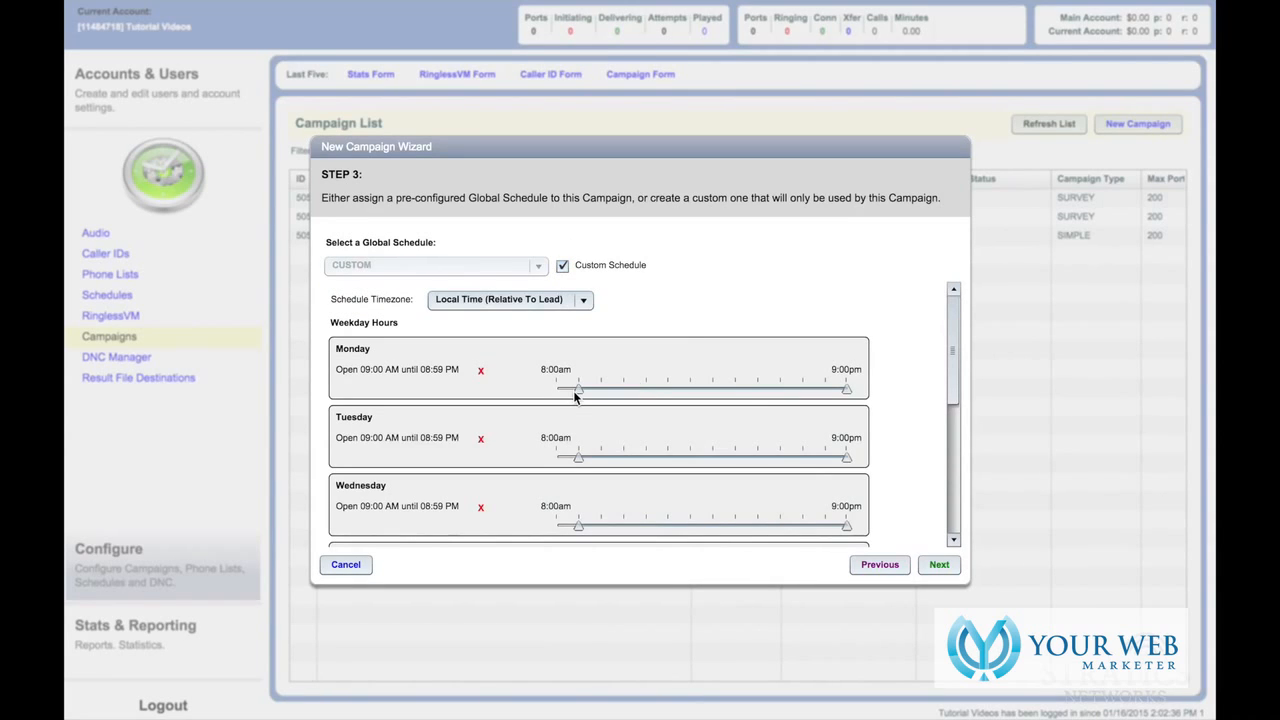
pyautogui.click(586, 300)
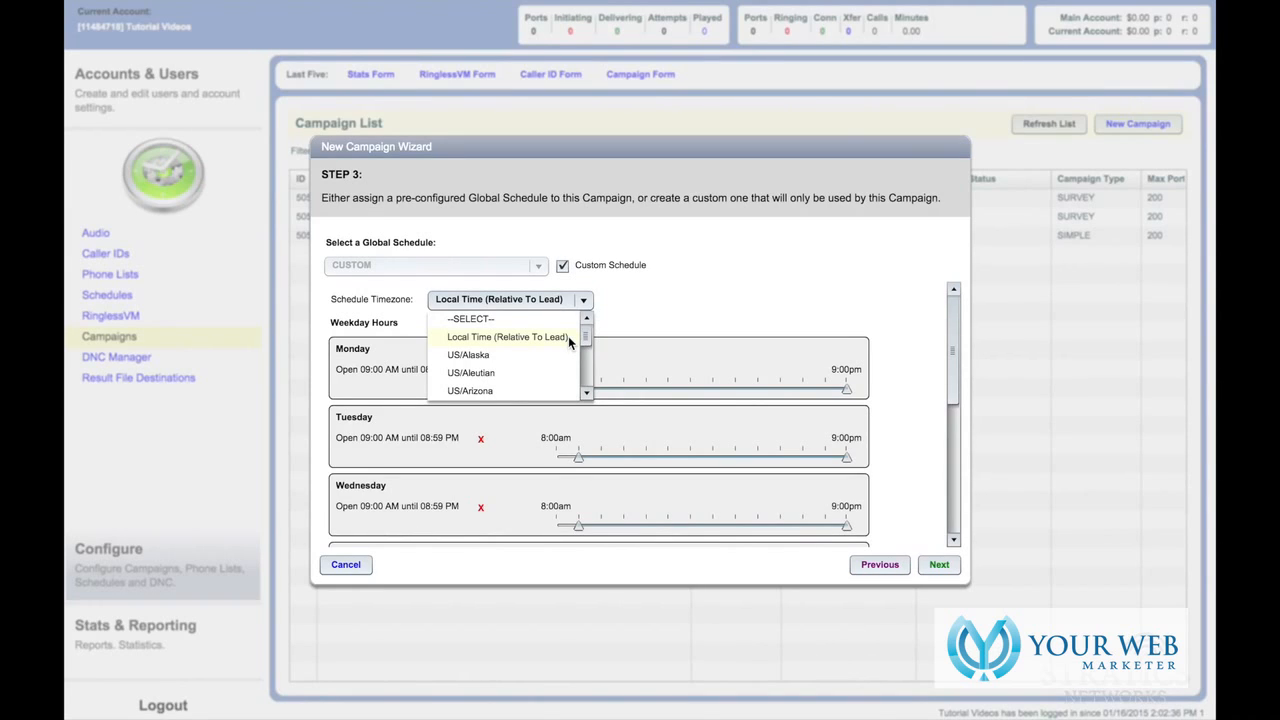
pyautogui.moveTo(584, 340)
pyautogui.mouseDown()
pyautogui.moveTo(583, 388)
pyautogui.moveTo(593, 320)
pyautogui.mouseUp()
pyautogui.click(563, 342)
# - Set Monday's hours to 04:30–07:45 PM and close Tuesday through Thursday
pyautogui.moveTo(578, 390); pyautogui.dragTo(746, 392)
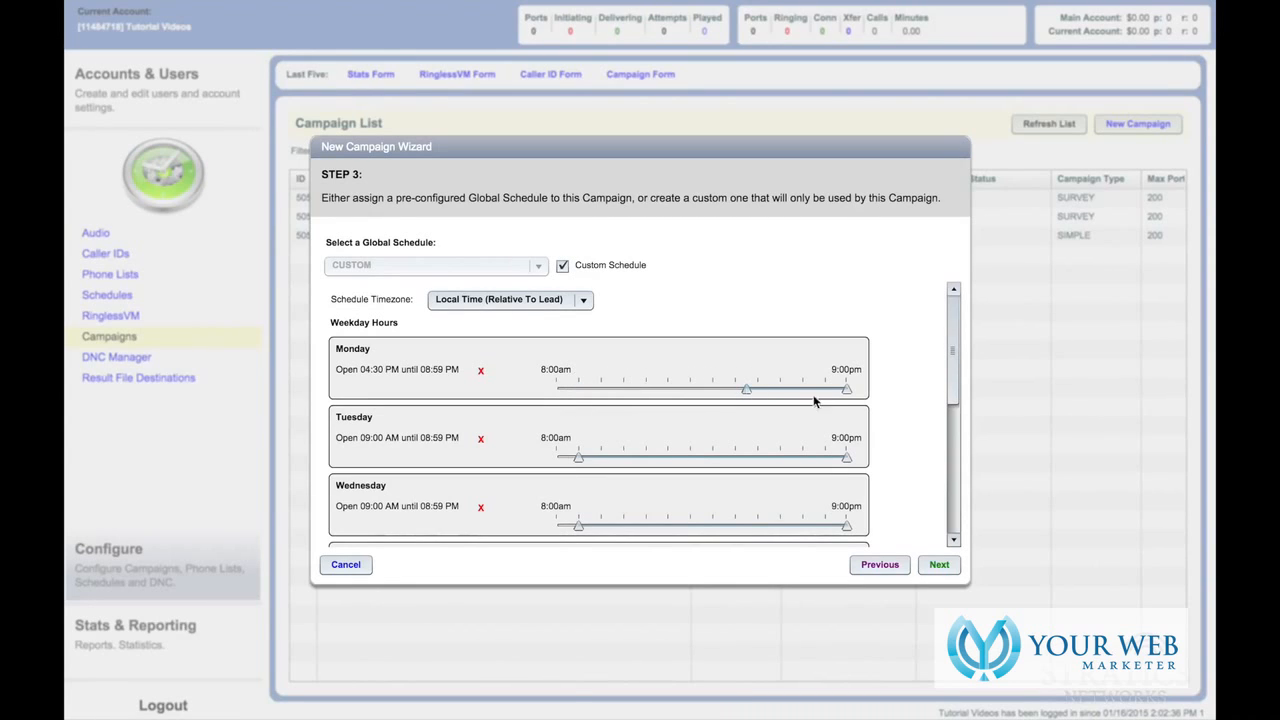
pyautogui.moveTo(840, 394); pyautogui.dragTo(819, 390)
pyautogui.click(480, 438)
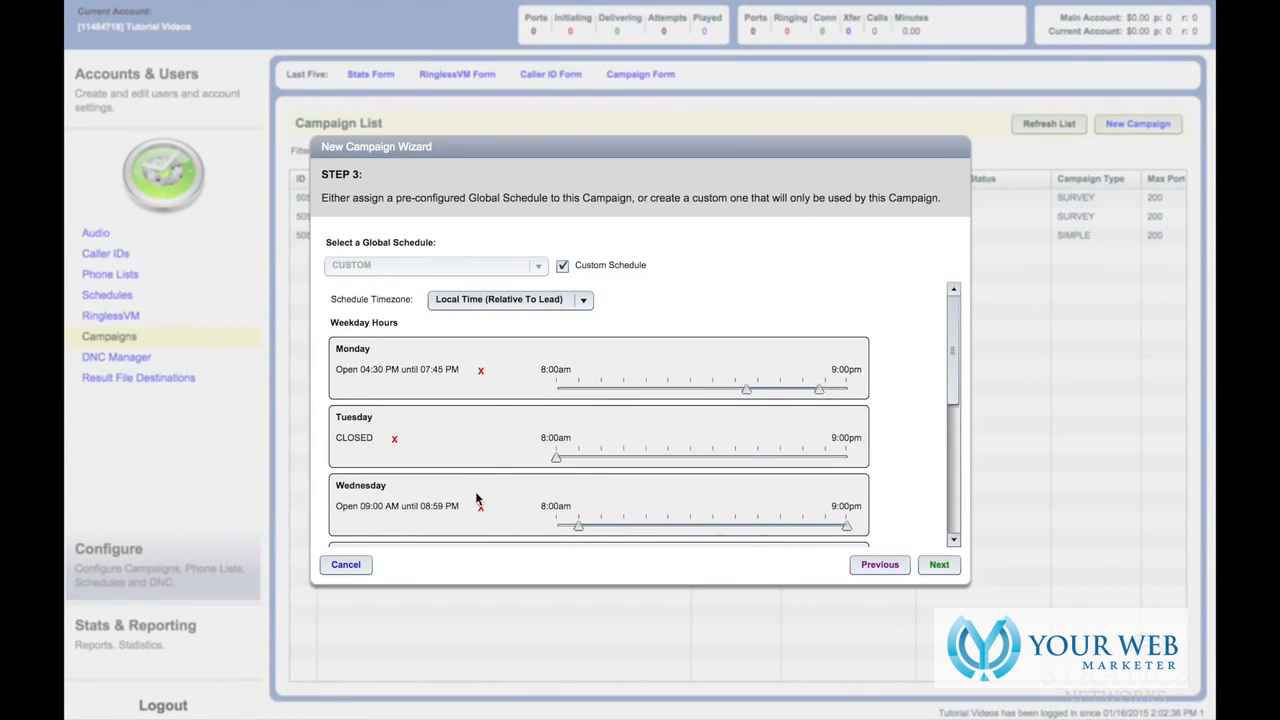
pyautogui.click(480, 506)
pyautogui.scroll(-2, 951, 346)
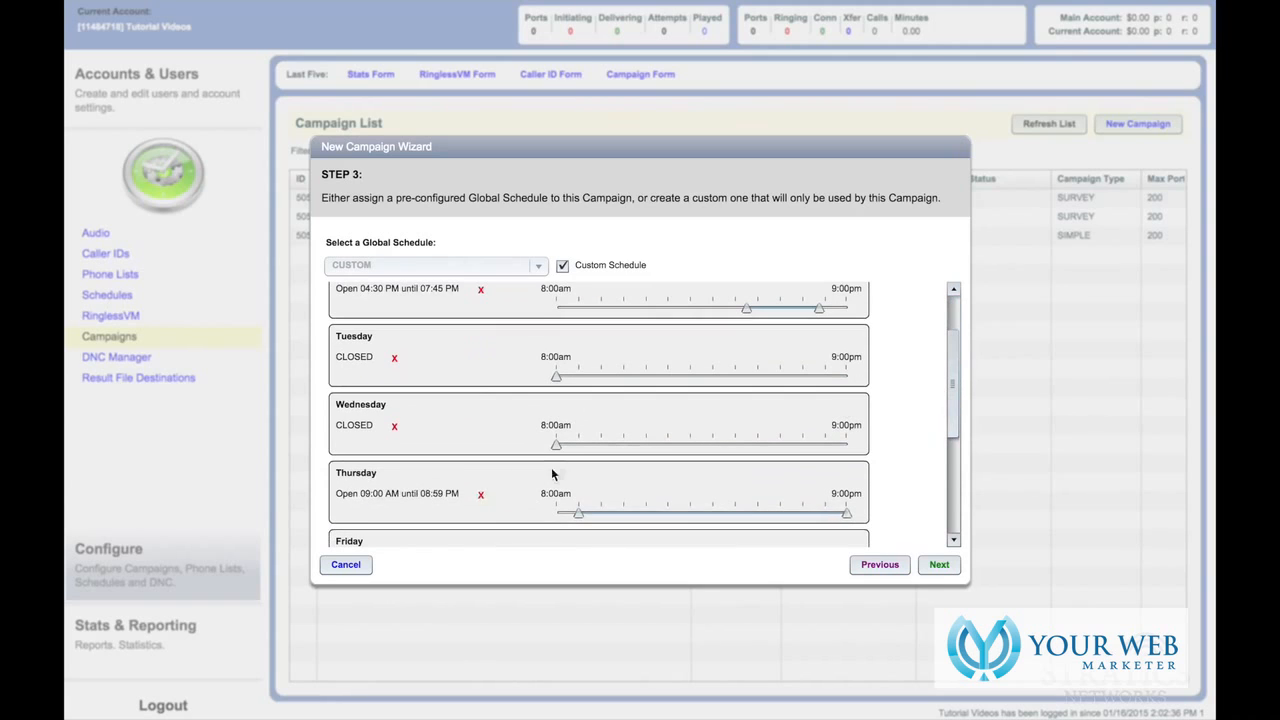
pyautogui.click(480, 494)
pyautogui.click(937, 564)
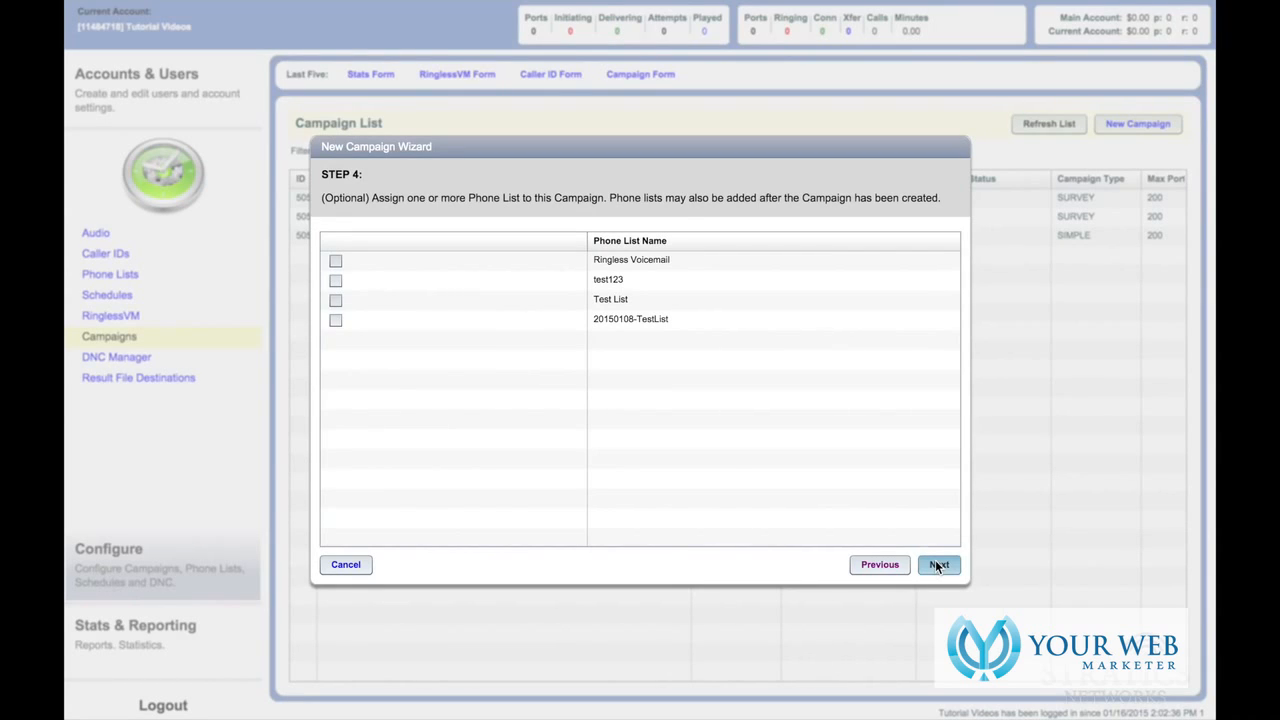
# - Assign Test List as the campaign's phone list and continue to survey questions
pyautogui.click(337, 302)
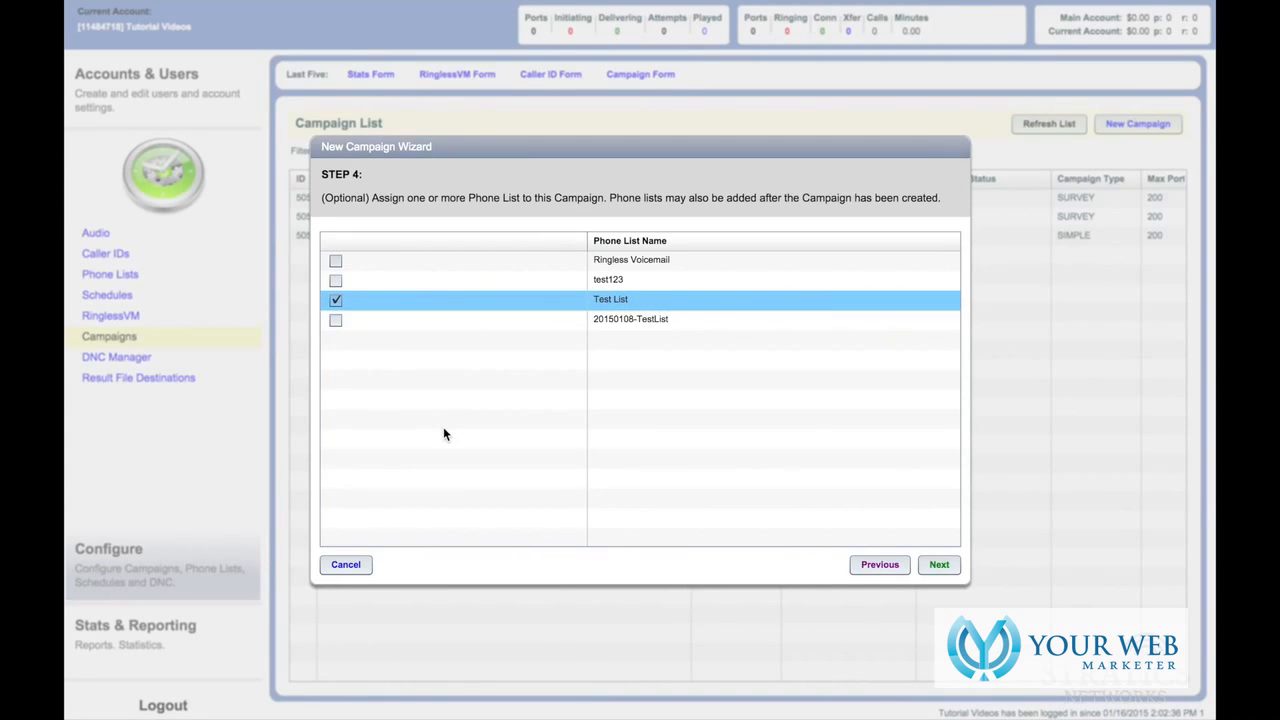
pyautogui.click(933, 564)
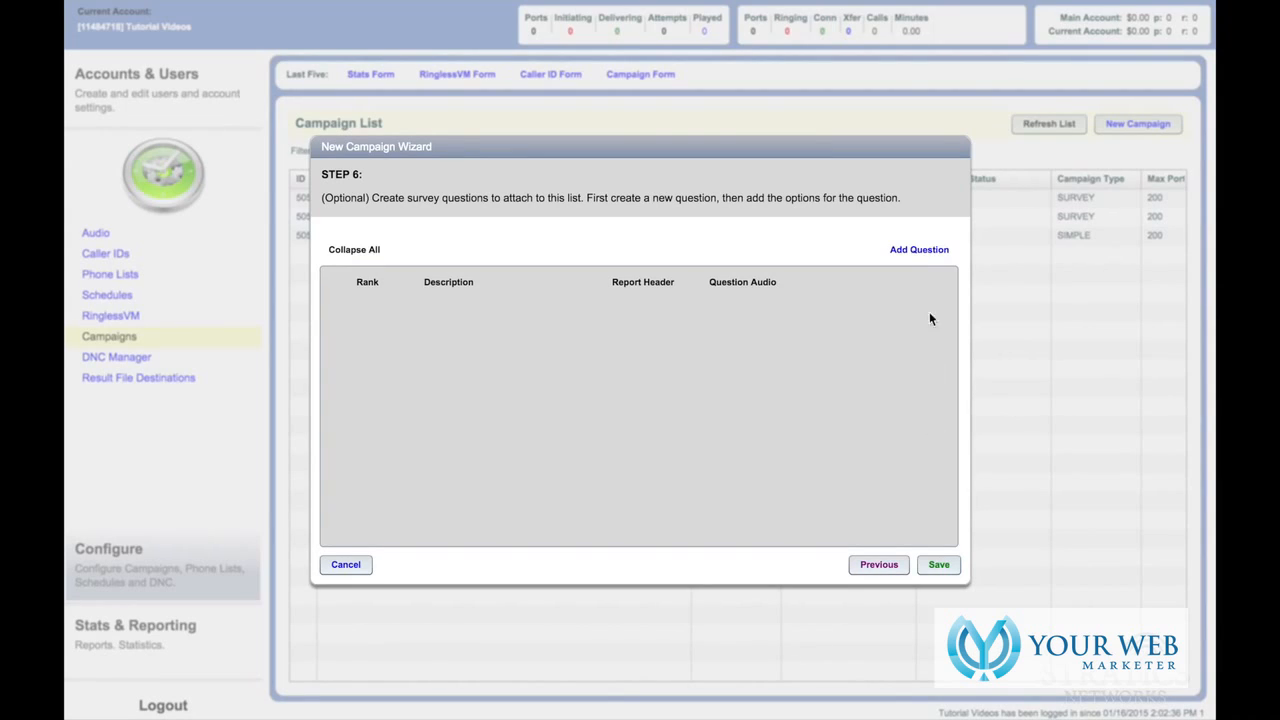
# - Add a survey question with description and report header Question1
pyautogui.click(930, 256)
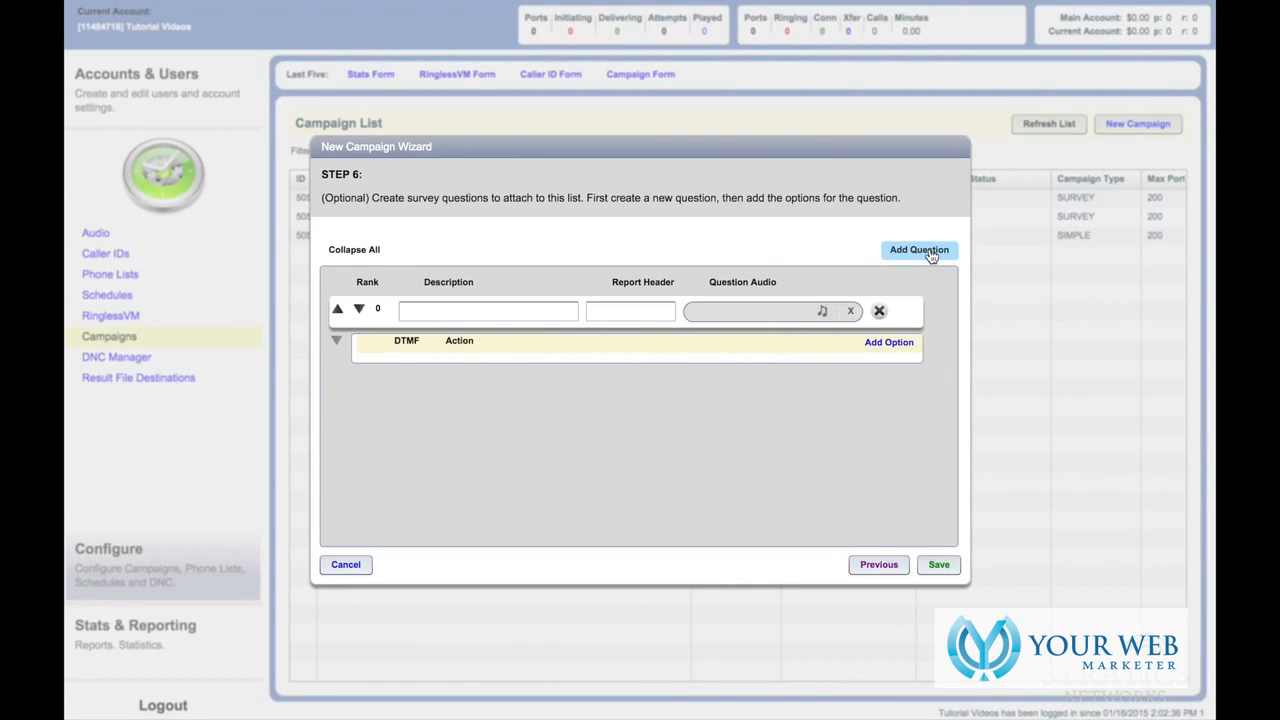
pyautogui.click(534, 312)
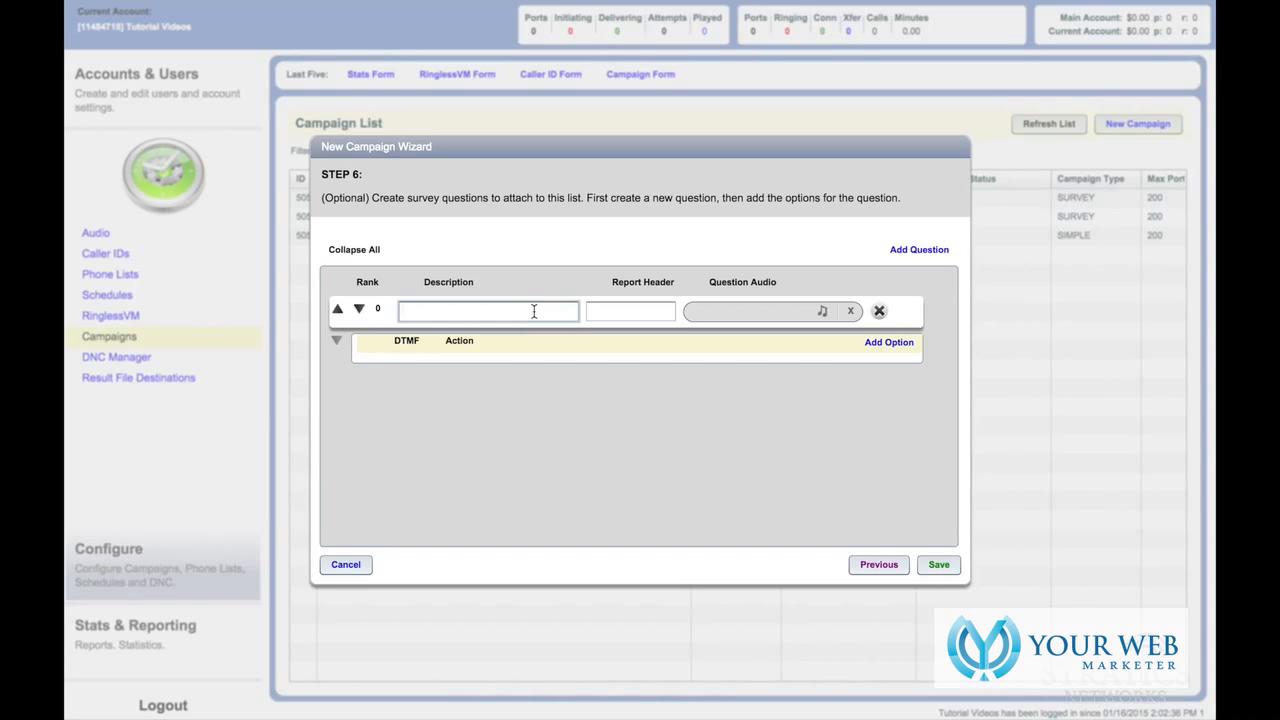
pyautogui.write('Question1')
pyautogui.click(615, 312)
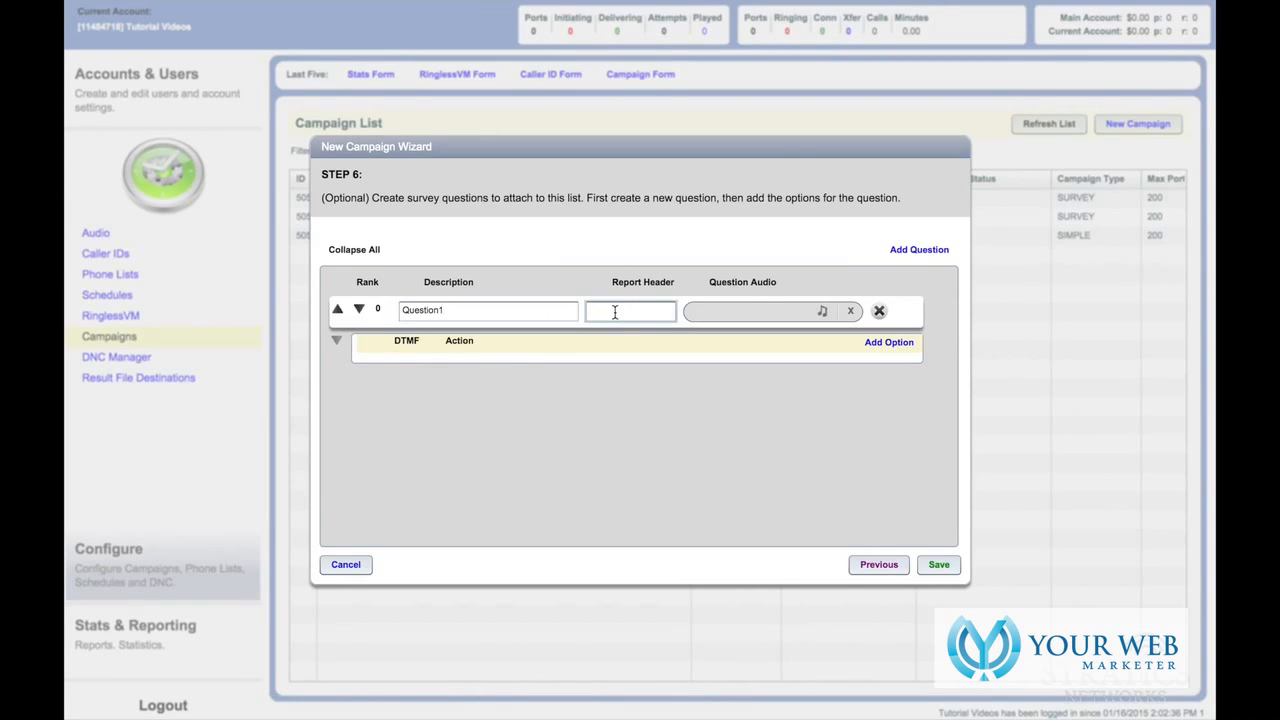
pyautogui.write('Question1')
# - Upload Survey-Q1.wav and assign it as Question1's audio
pyautogui.click(821, 312)
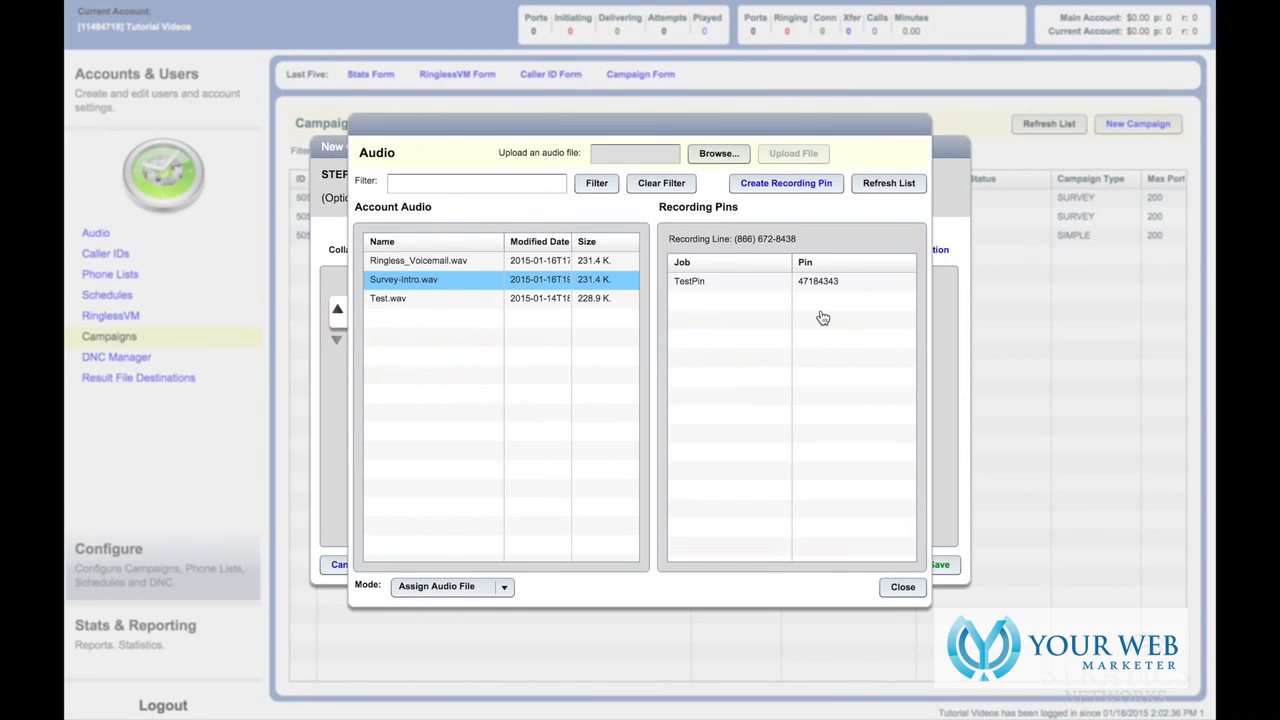
pyautogui.click(720, 154)
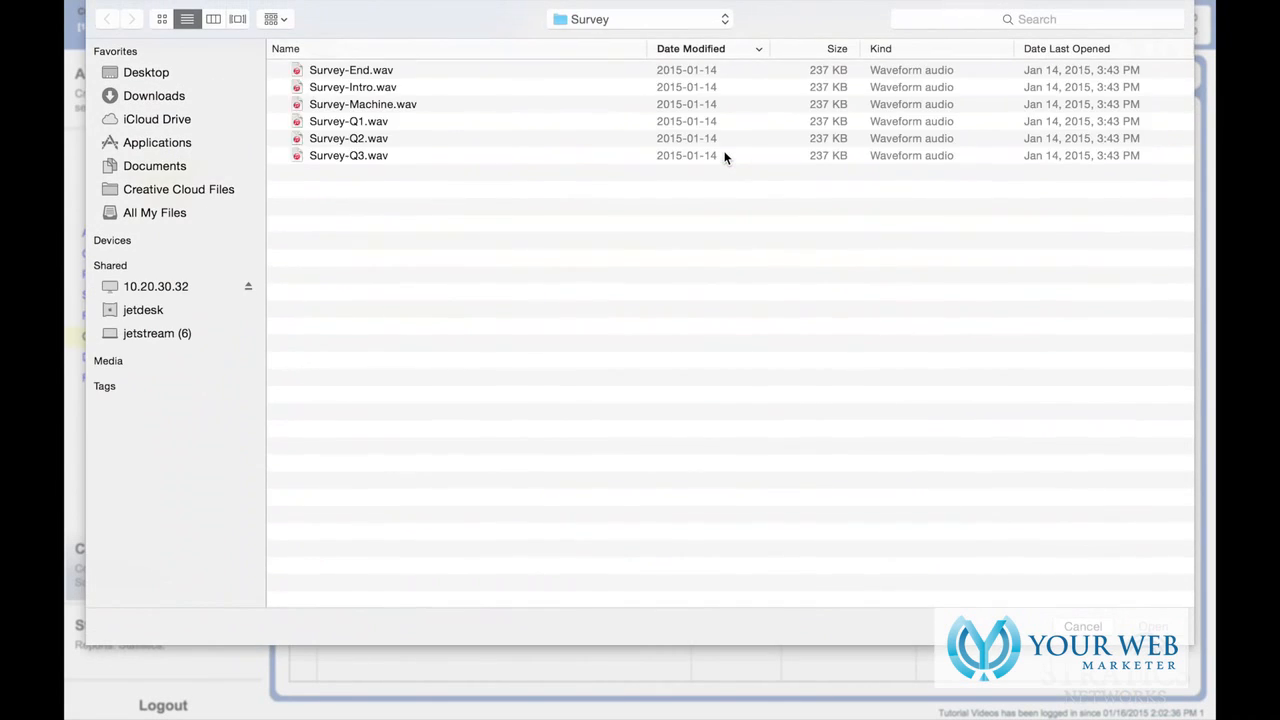
pyautogui.doubleClick(357, 121)
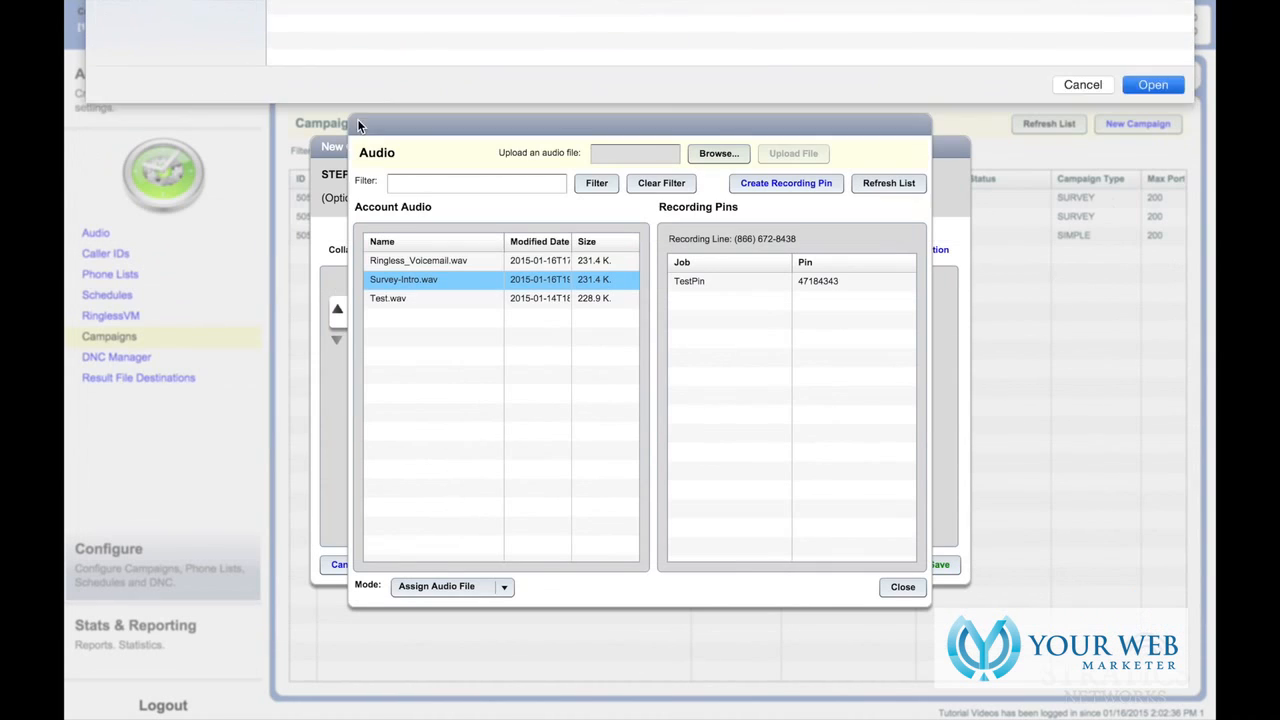
pyautogui.click(805, 155)
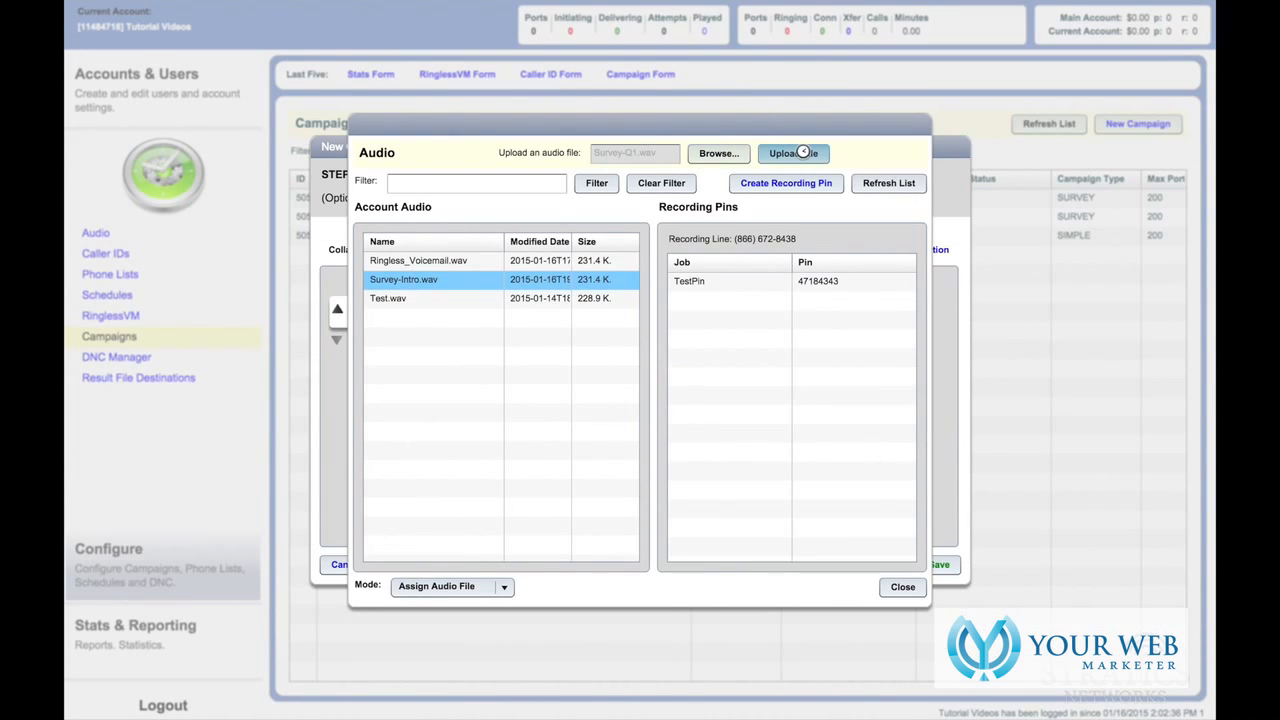
pyautogui.click(423, 300)
pyautogui.doubleClick(399, 302)
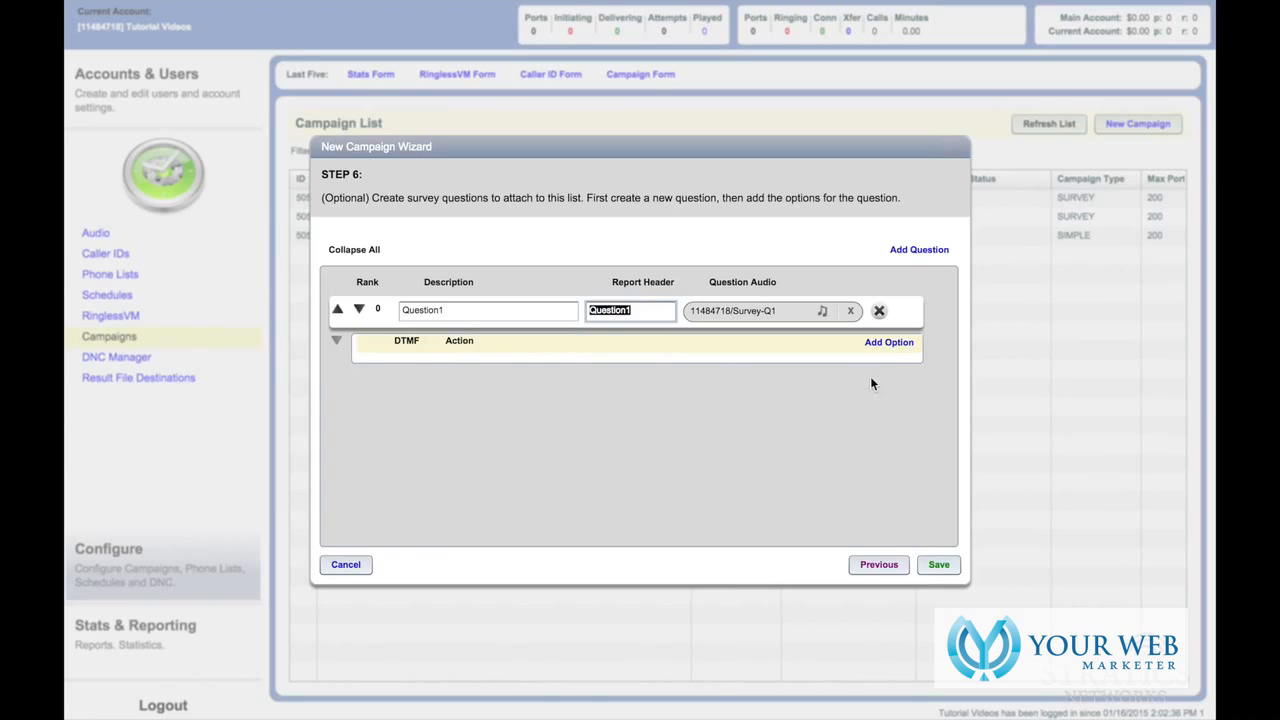
# - Add an answer option to Question1 for keypress 3, labelled 'Yes'
pyautogui.click(889, 343)
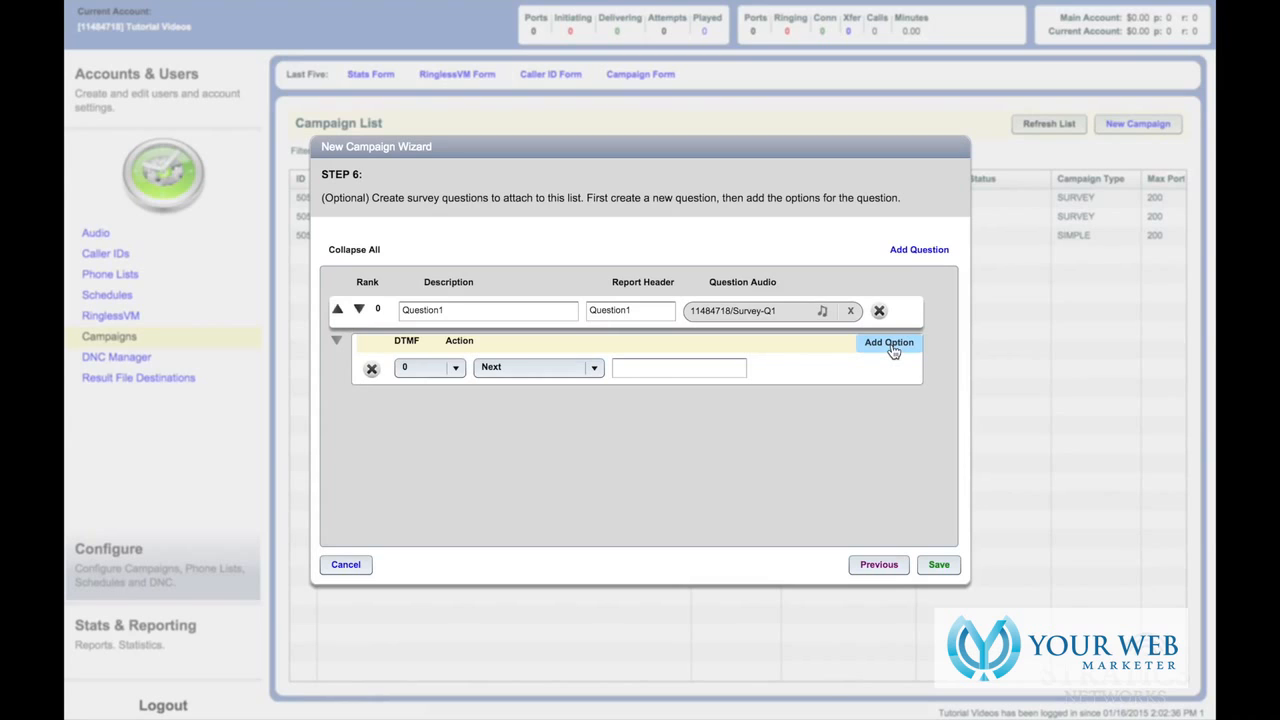
pyautogui.click(445, 368)
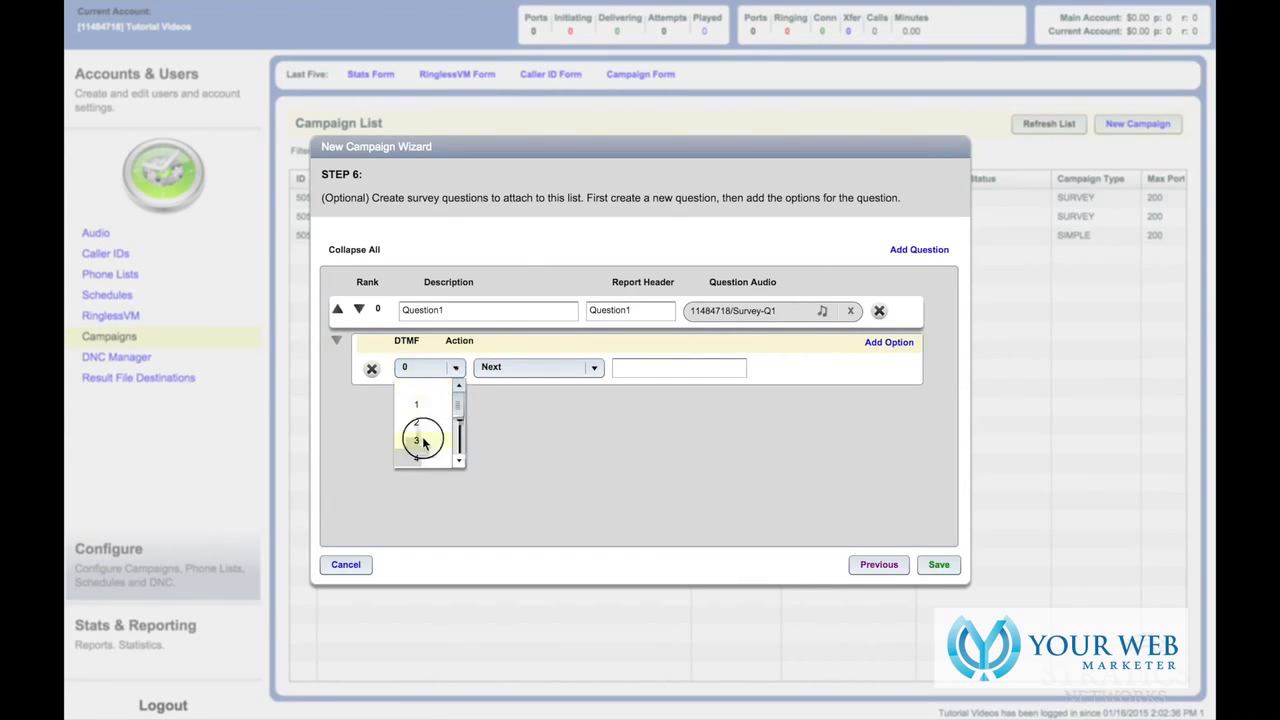
pyautogui.click(421, 440)
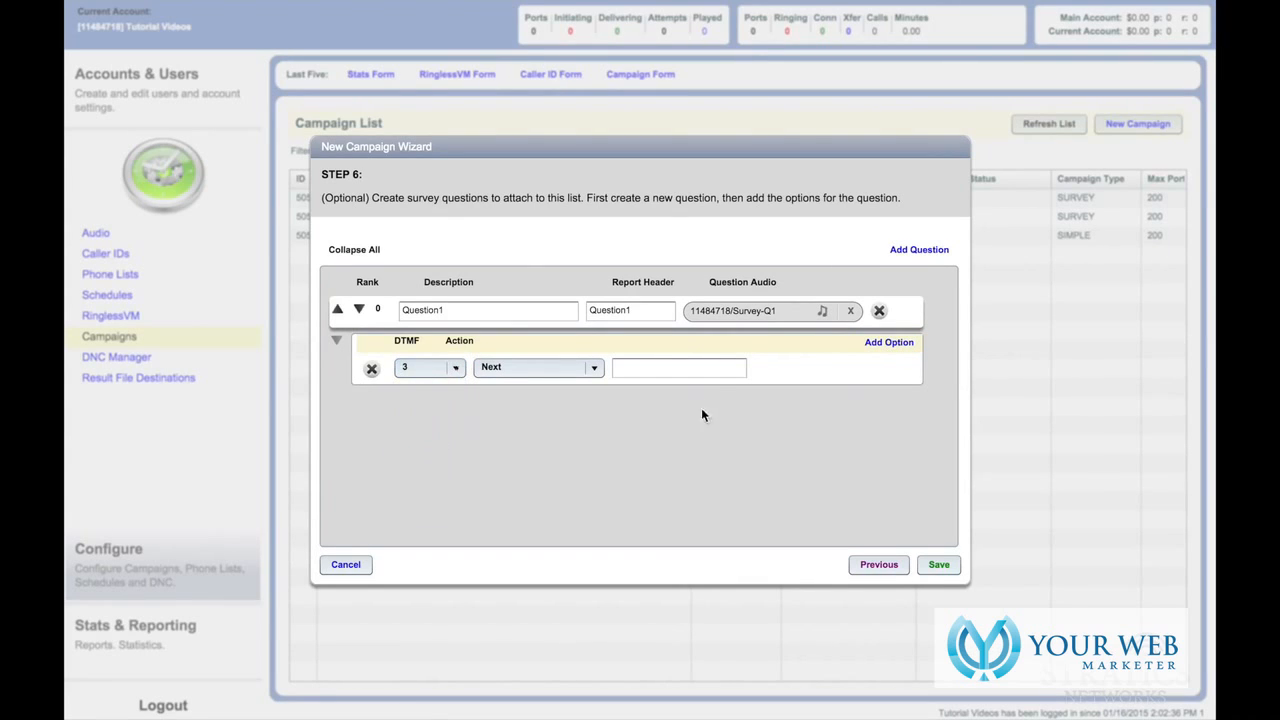
pyautogui.click(701, 372)
pyautogui.write('Yes')
# - Make pressing 3 transfer the call to an entered phone number, with recording on
pyautogui.click(594, 369)
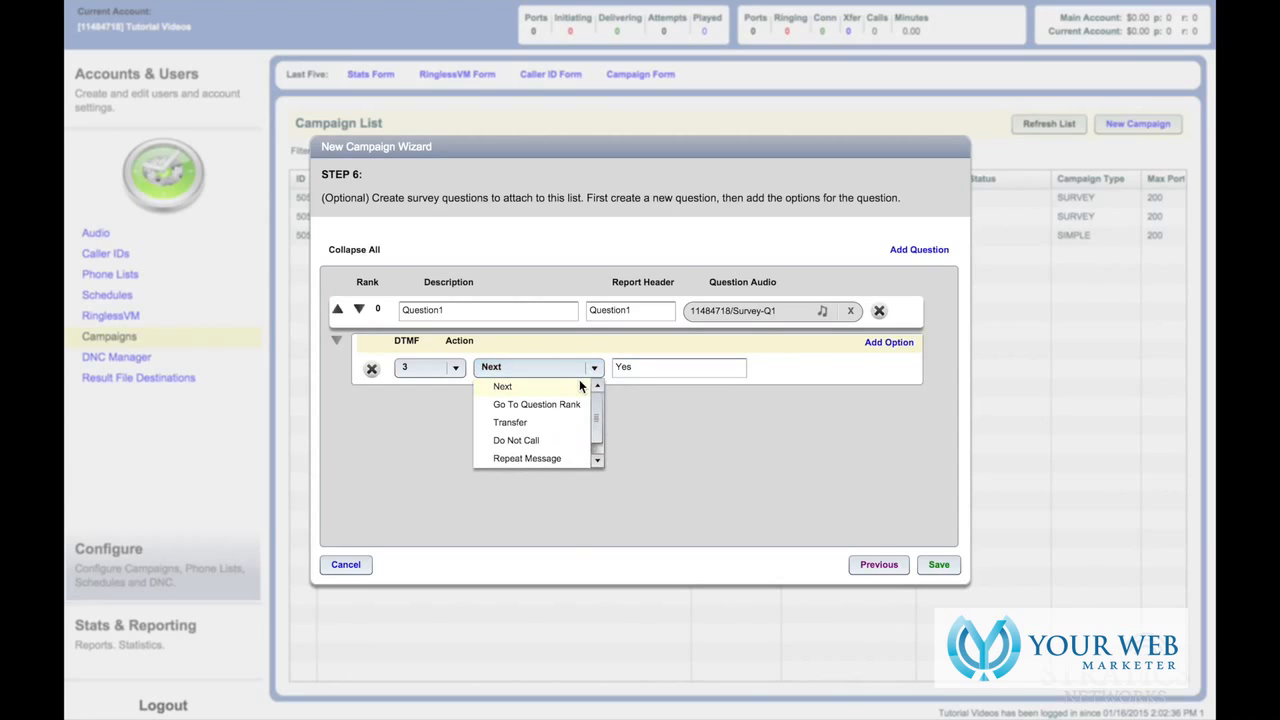
pyautogui.click(540, 424)
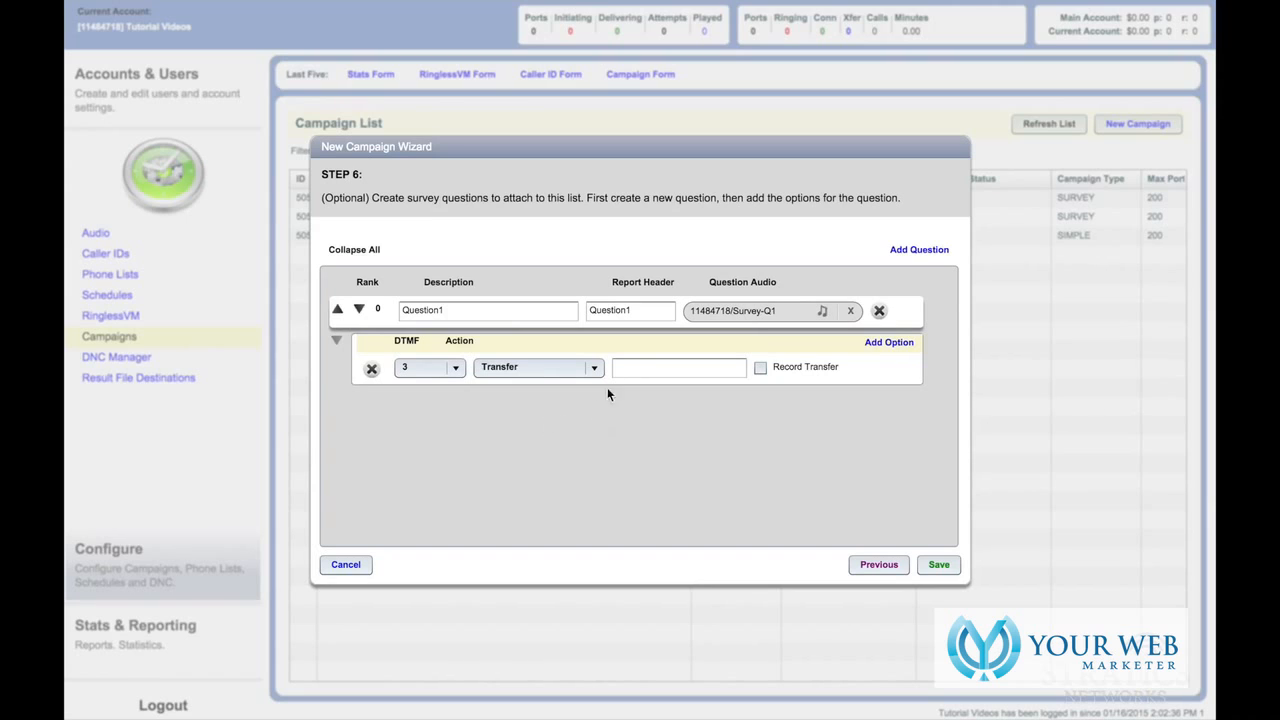
pyautogui.click(628, 371)
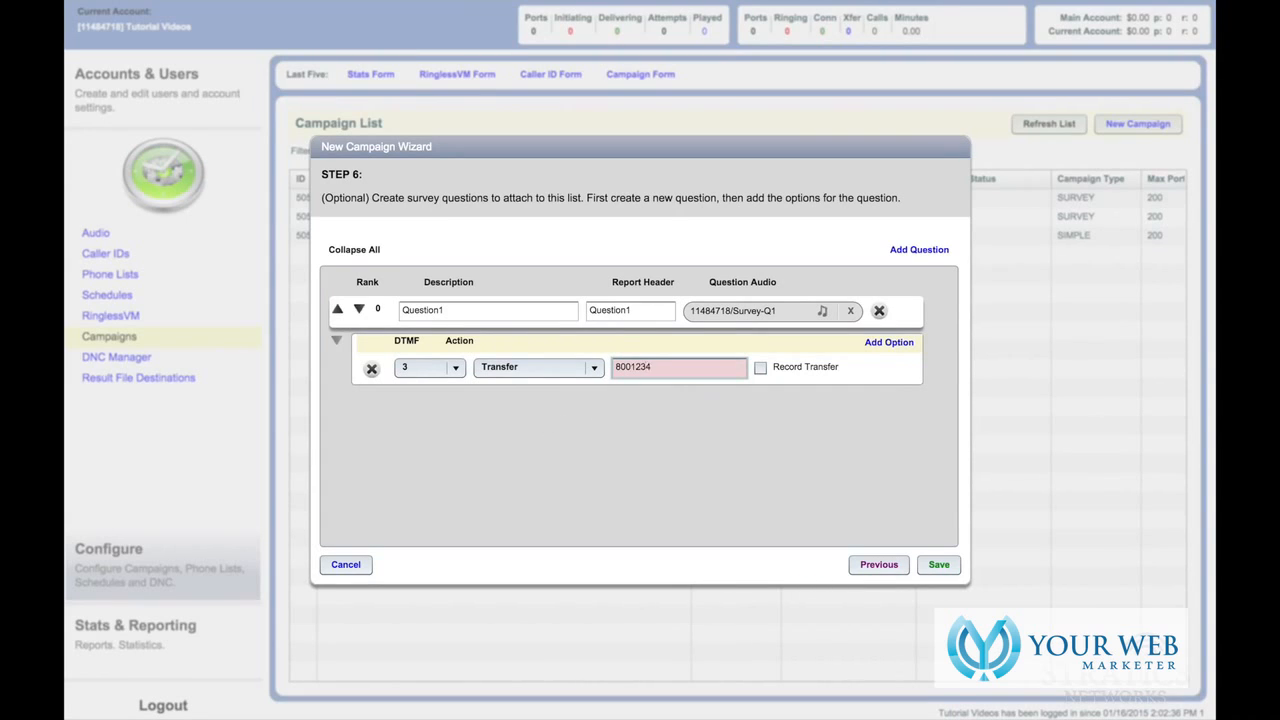
pyautogui.click(762, 367)
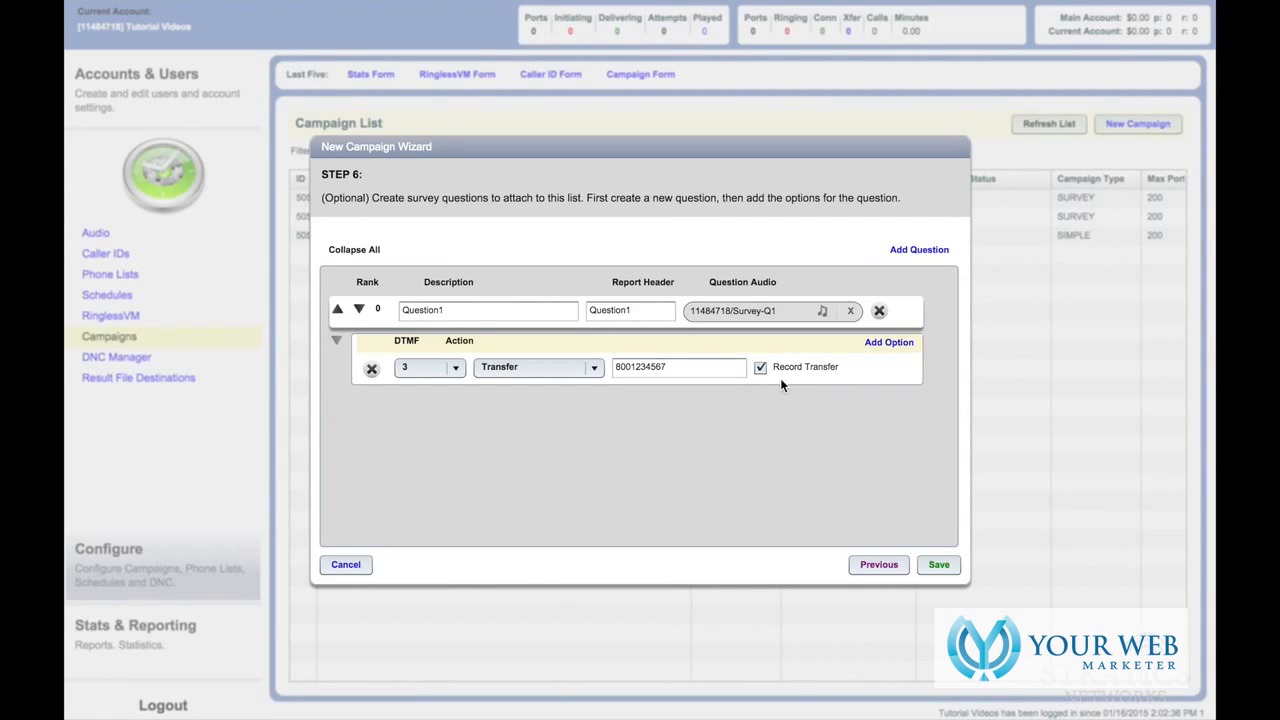
# - Change the action to Do Not Call, then Repeat Message, relabelling the option 'Repeat'
pyautogui.click(592, 366)
pyautogui.click(534, 421)
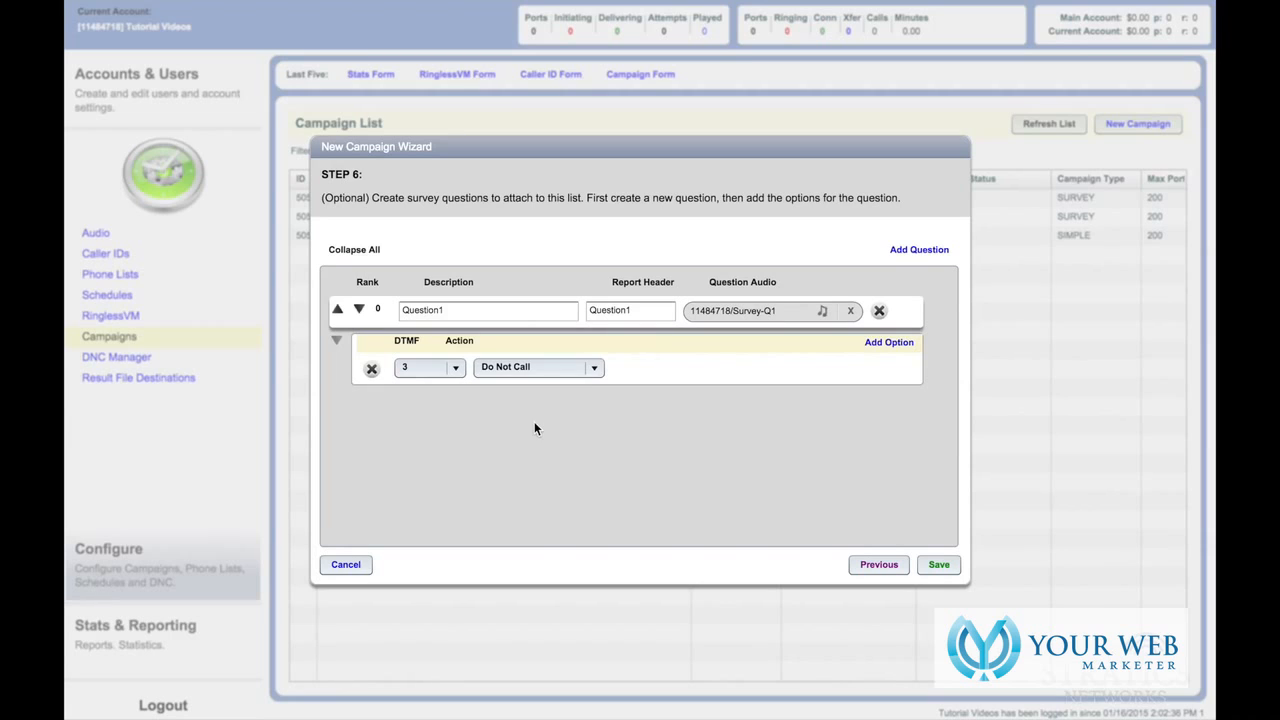
pyautogui.click(593, 367)
pyautogui.click(539, 438)
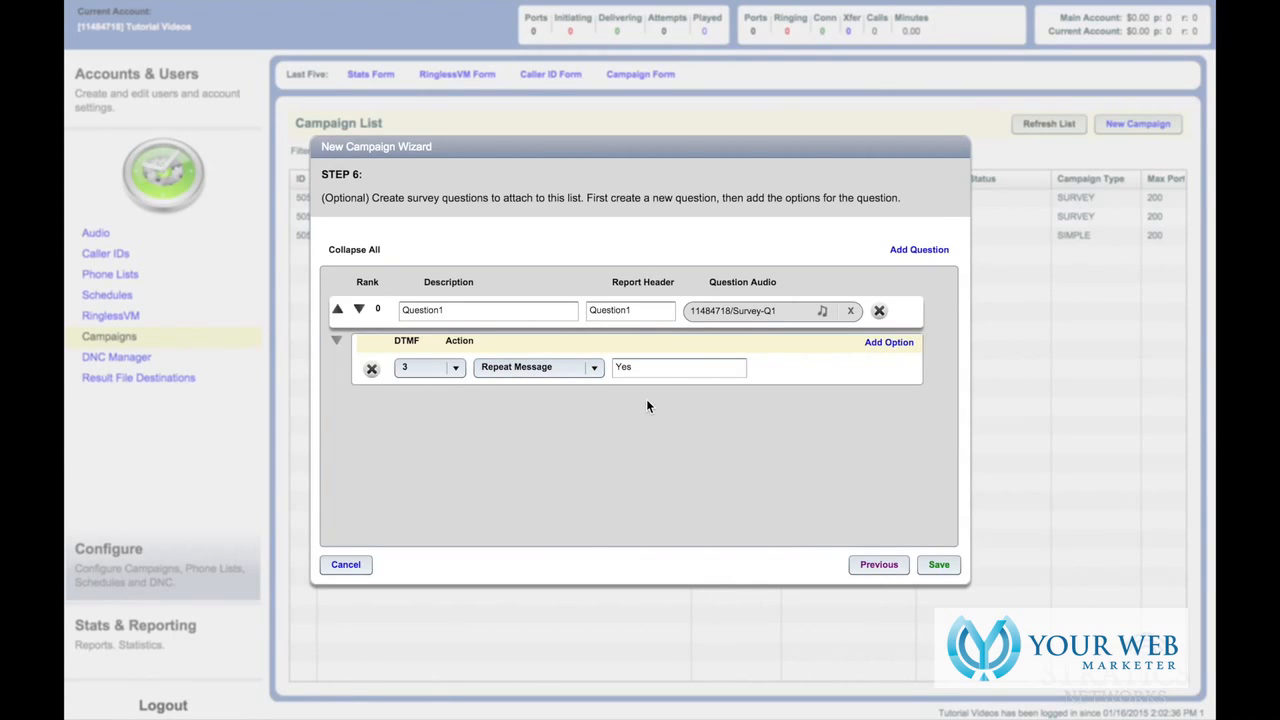
pyautogui.doubleClick(625, 367)
pyautogui.write('Repeat')
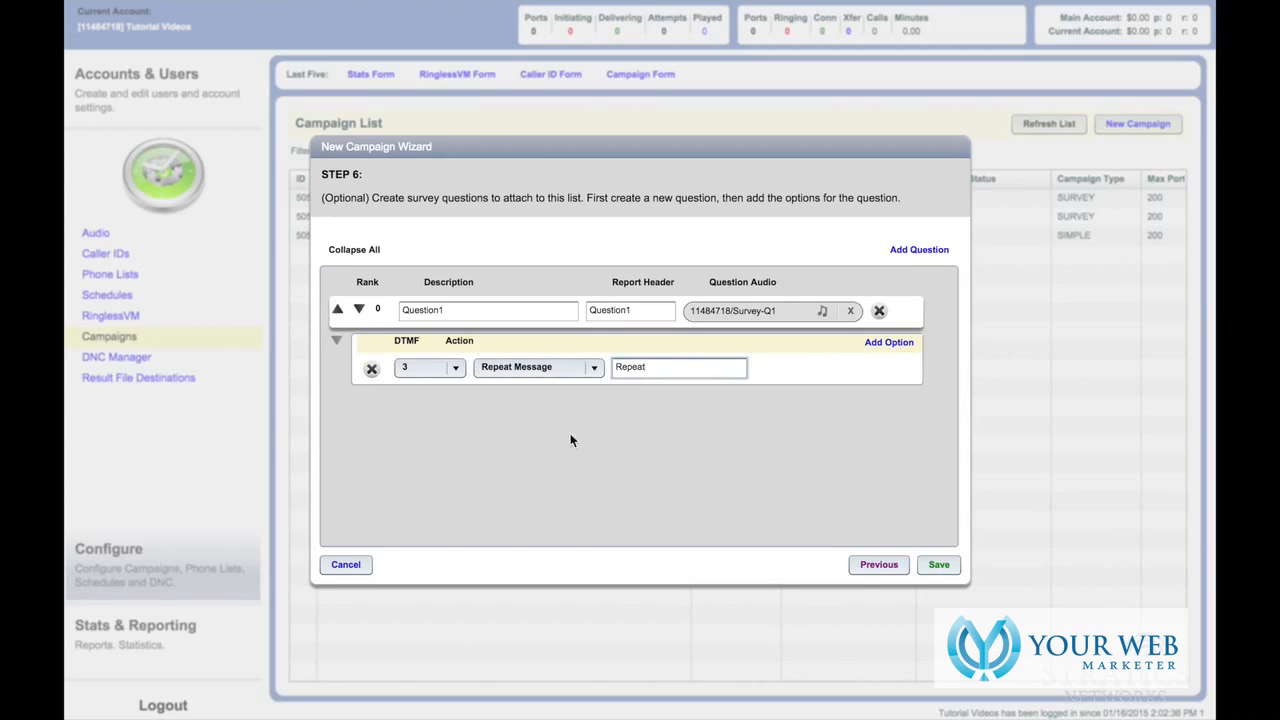
# - Try the End action, then settle on Next so pressing 3 goes to the next question
pyautogui.click(588, 367)
pyautogui.click(500, 459)
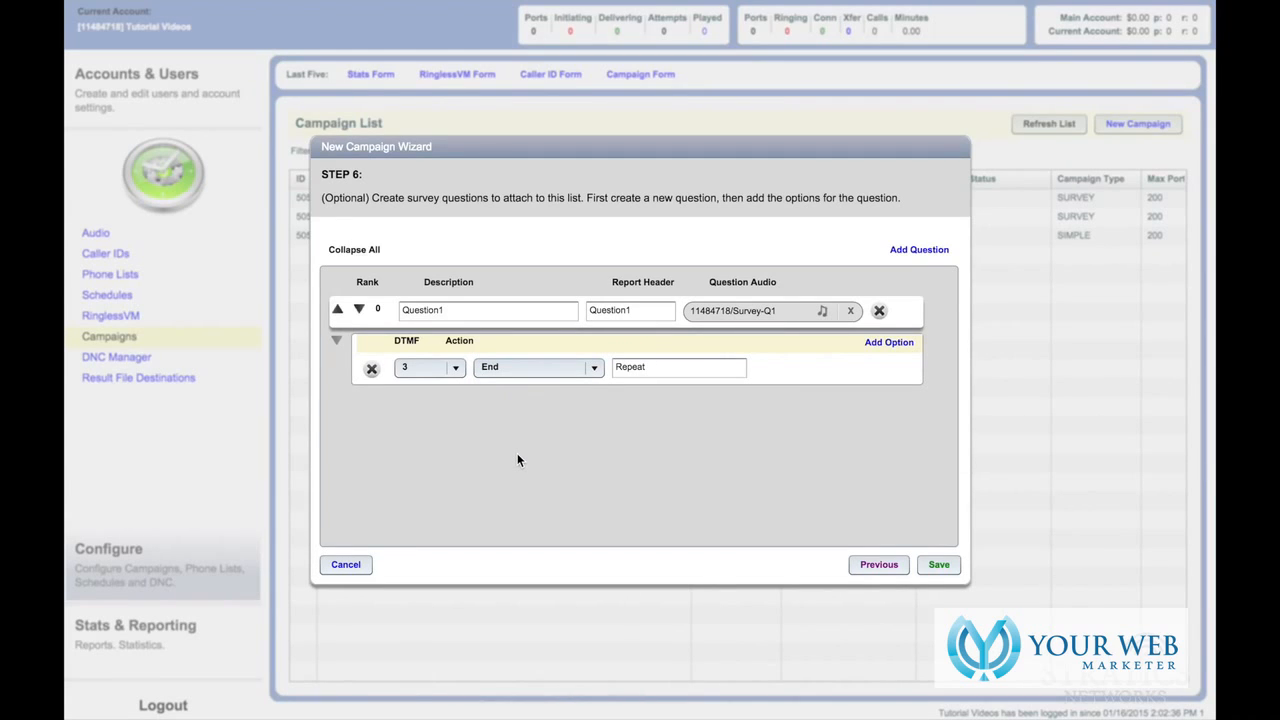
pyautogui.click(582, 372)
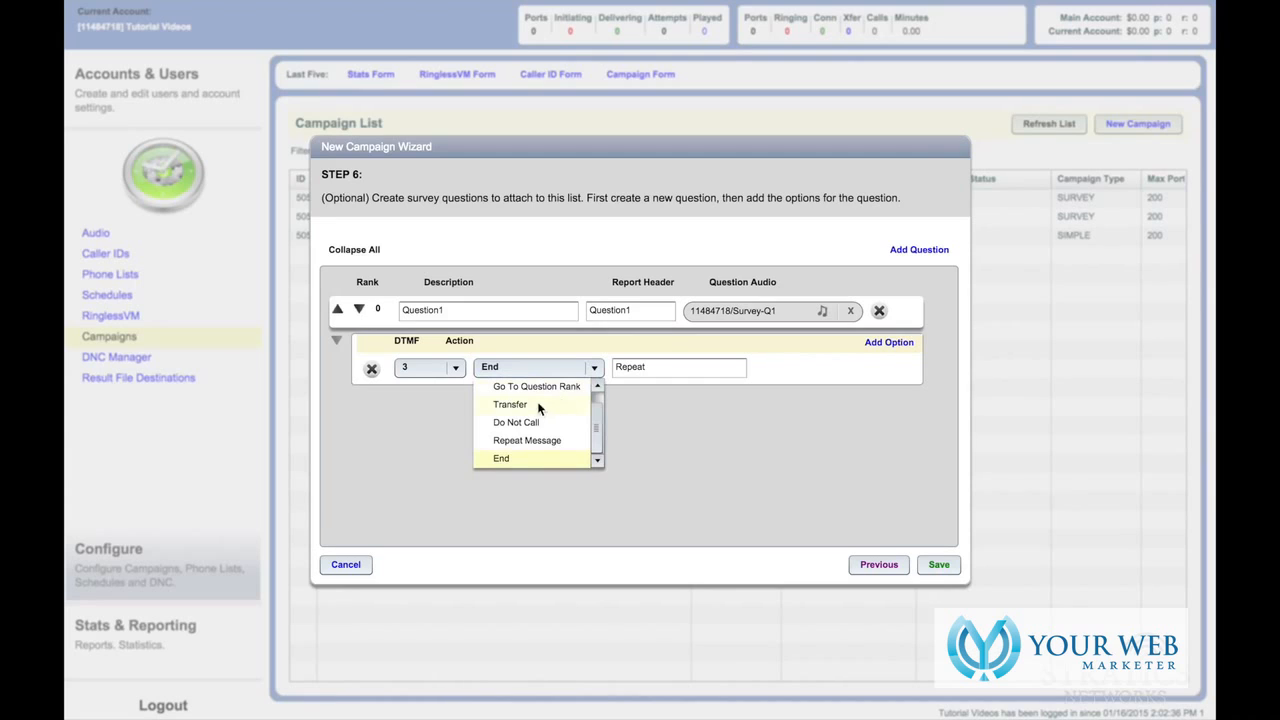
pyautogui.click(596, 408)
pyautogui.click(540, 386)
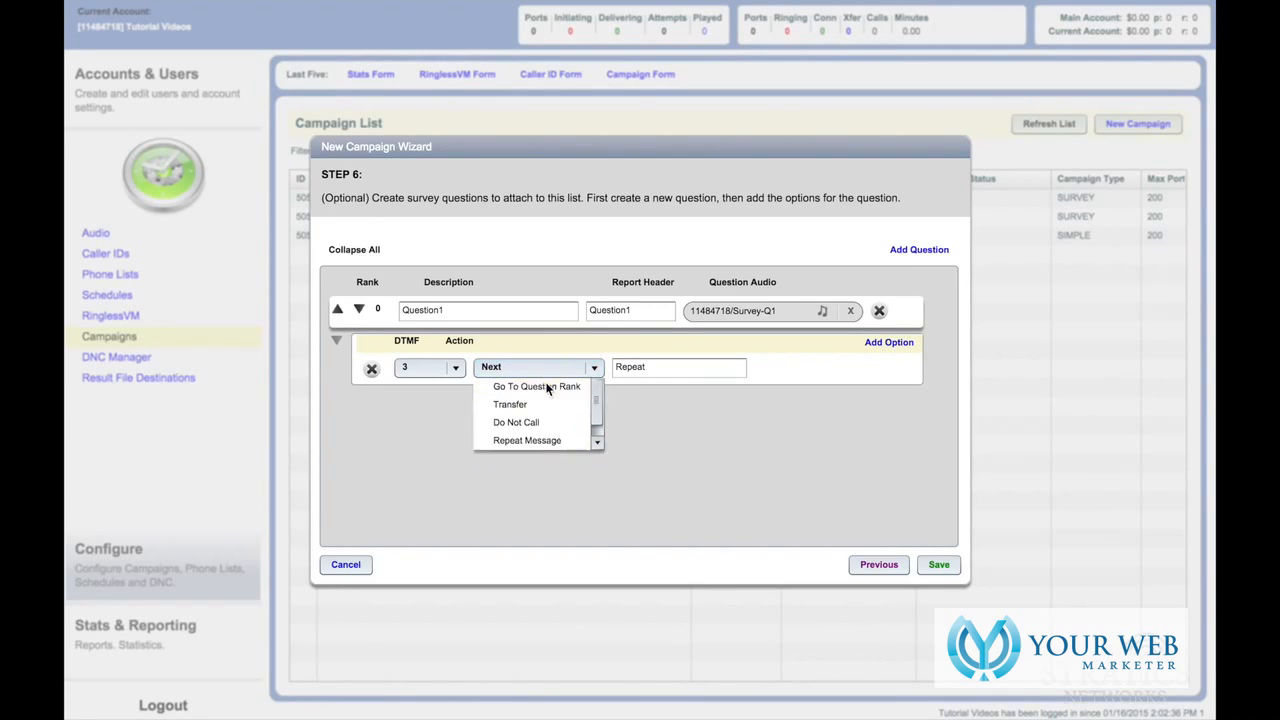
# - Add Question2 with description and report header Question2
pyautogui.click(907, 259)
pyautogui.click(466, 400)
pyautogui.write('Question2')
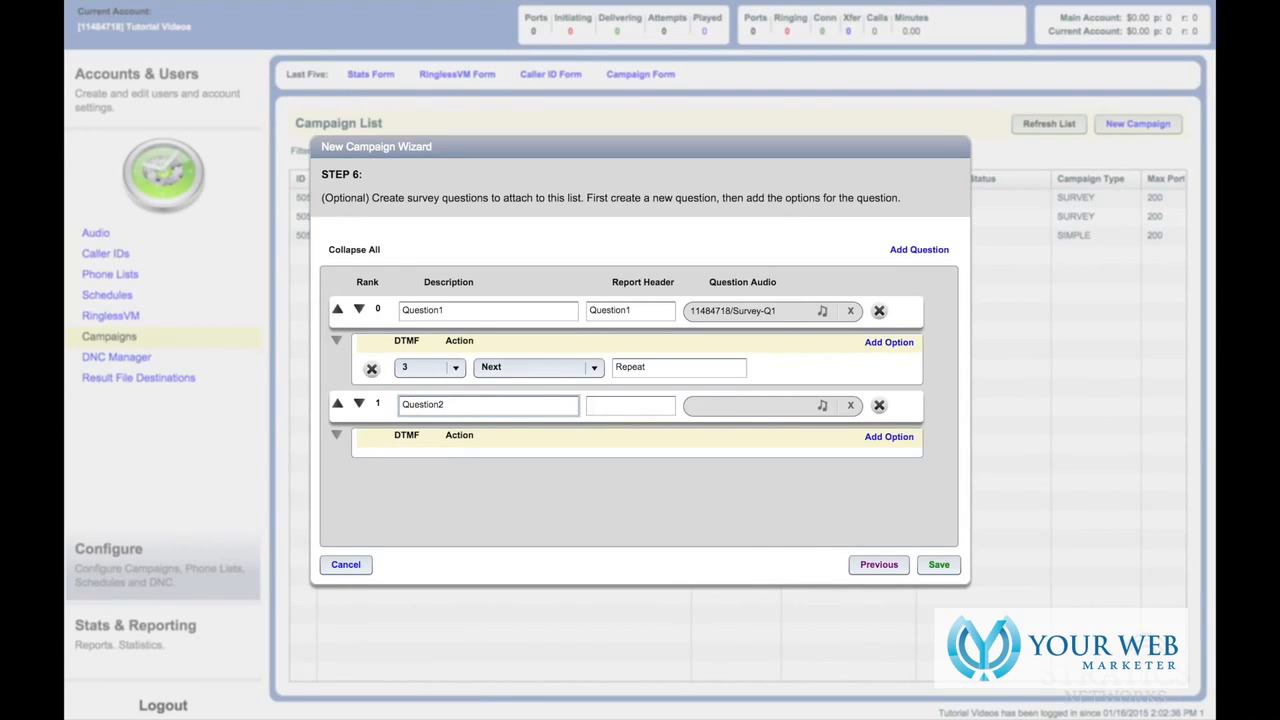
pyautogui.press('Tab')
pyautogui.write('Question')
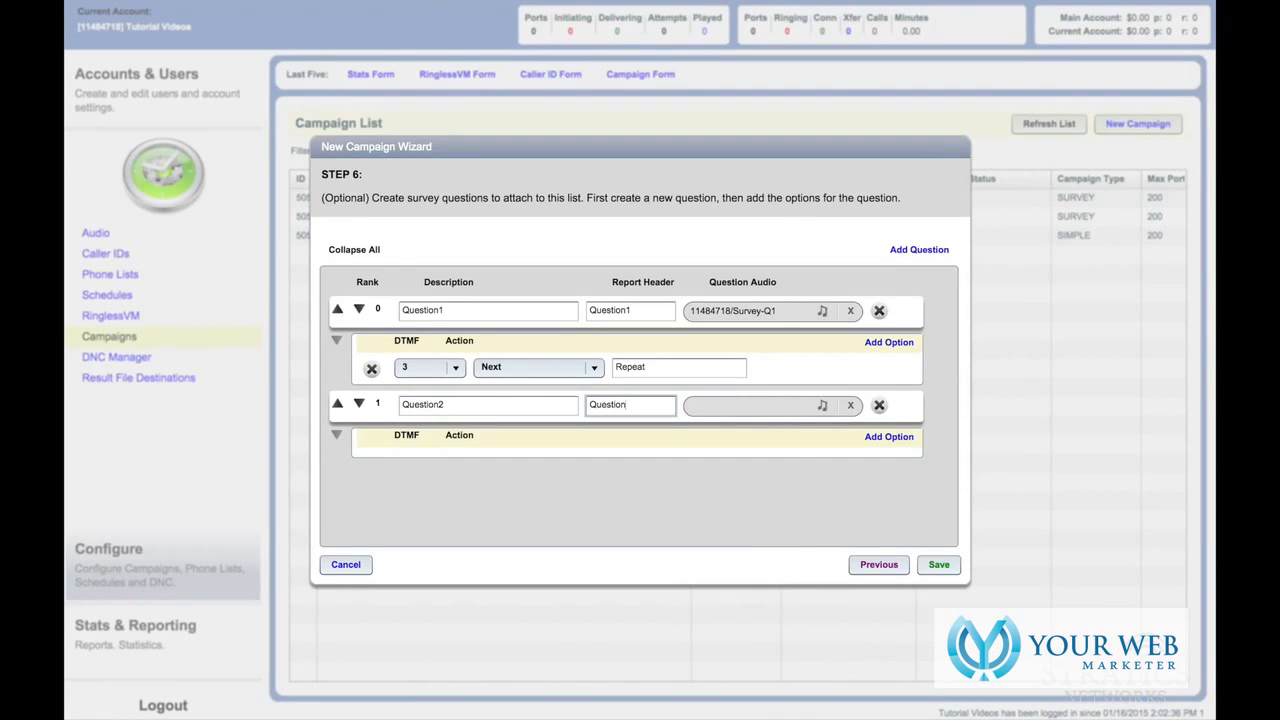
pyautogui.write('2')
# - Give Question2 an answer option for keypress 3
pyautogui.click(889, 437)
pyautogui.click(448, 461)
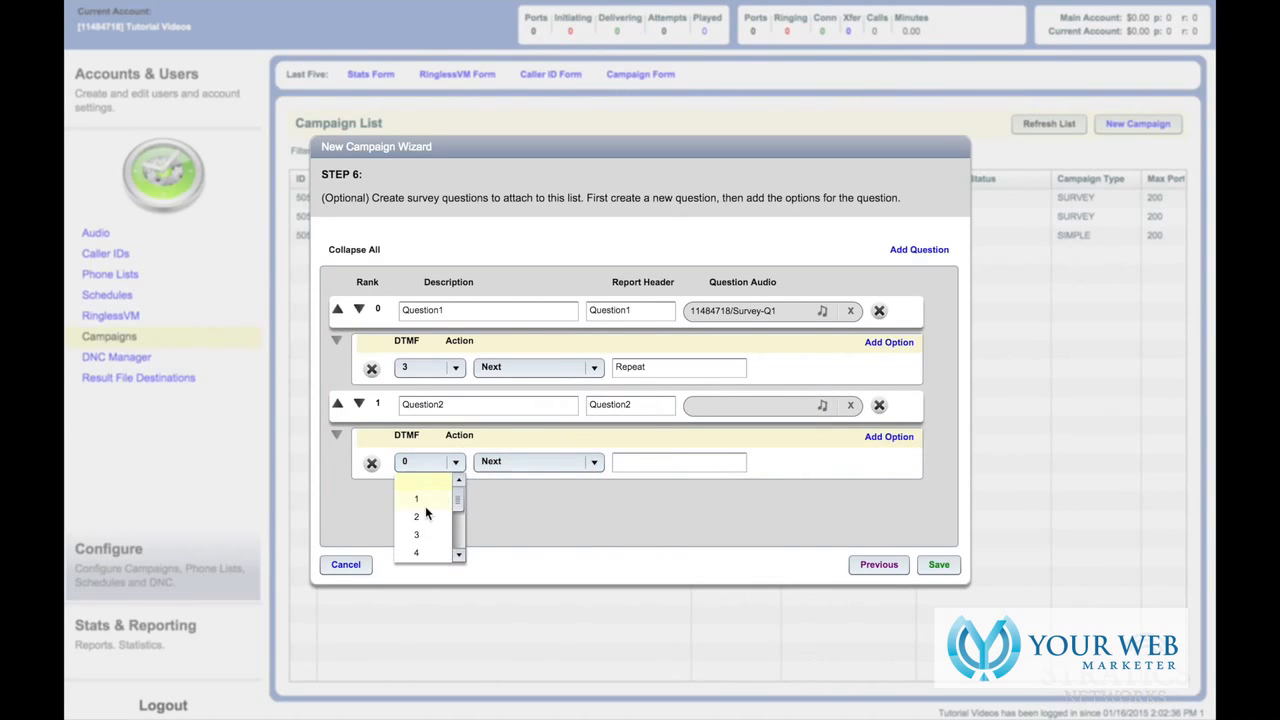
pyautogui.click(423, 534)
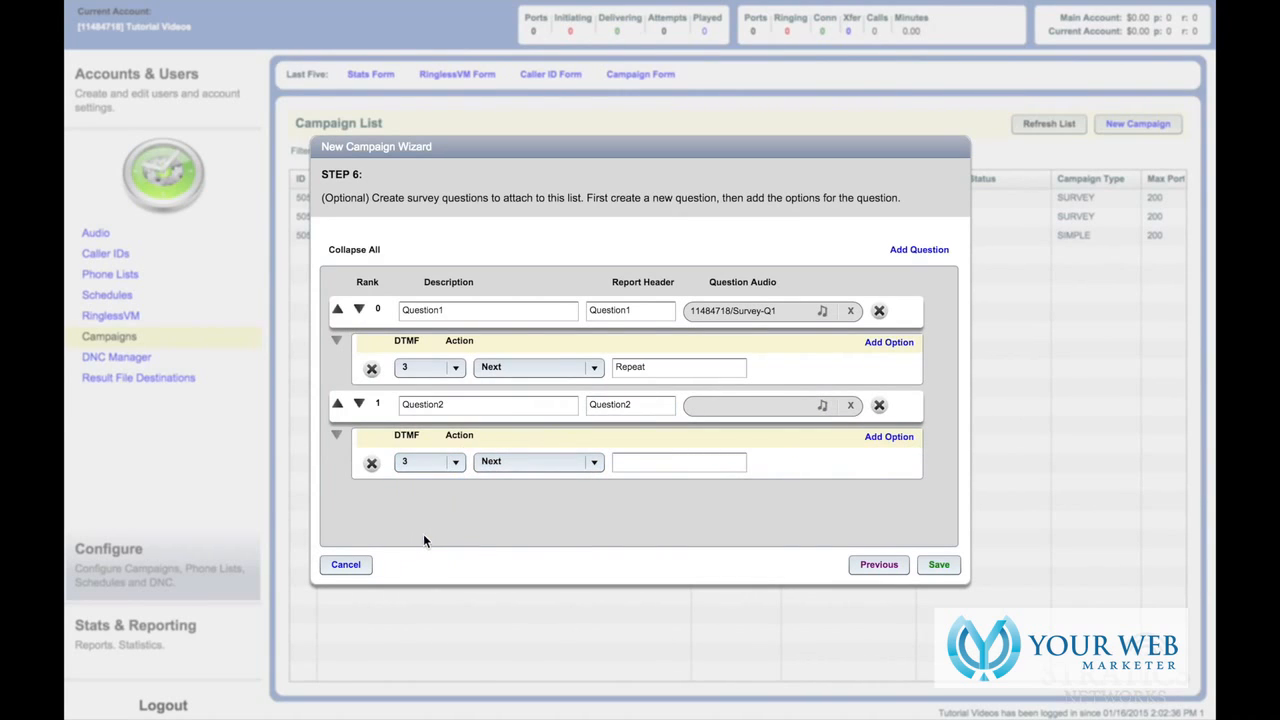
# - Add a third question with description Outro
pyautogui.click(919, 250)
pyautogui.scroll(-1, 940, 443)
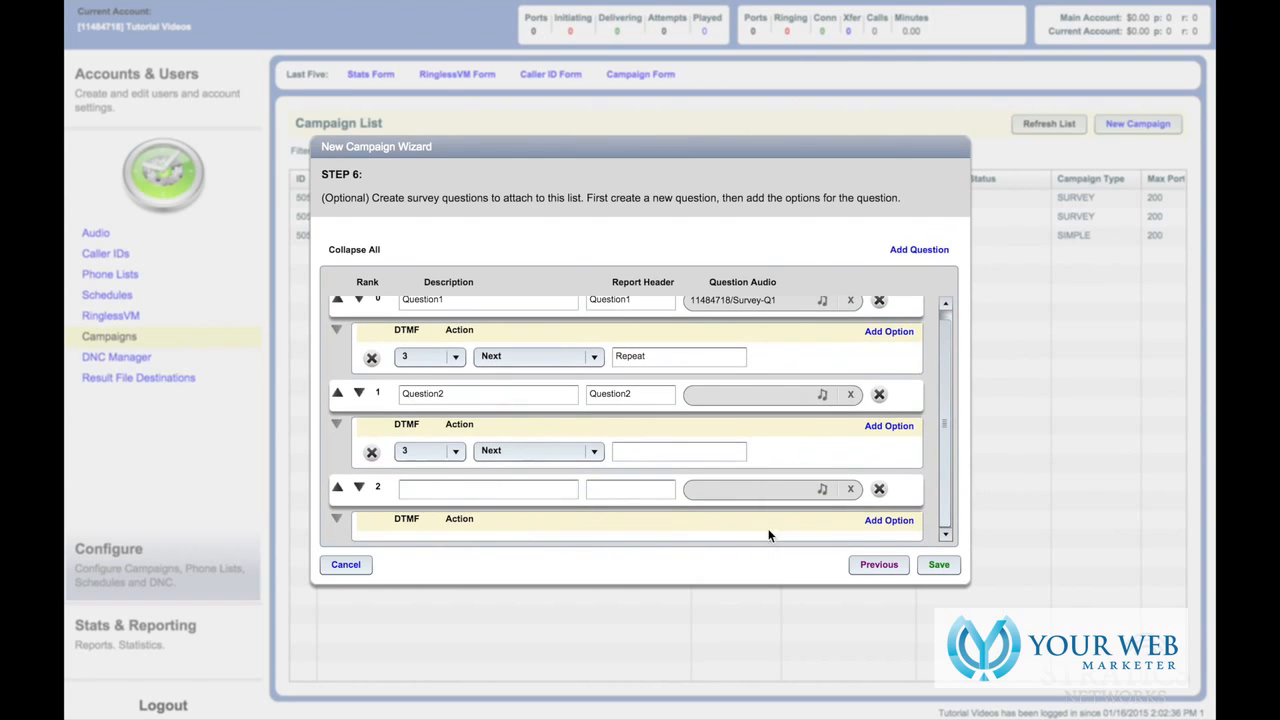
pyautogui.click(481, 489)
pyautogui.write('Ou')
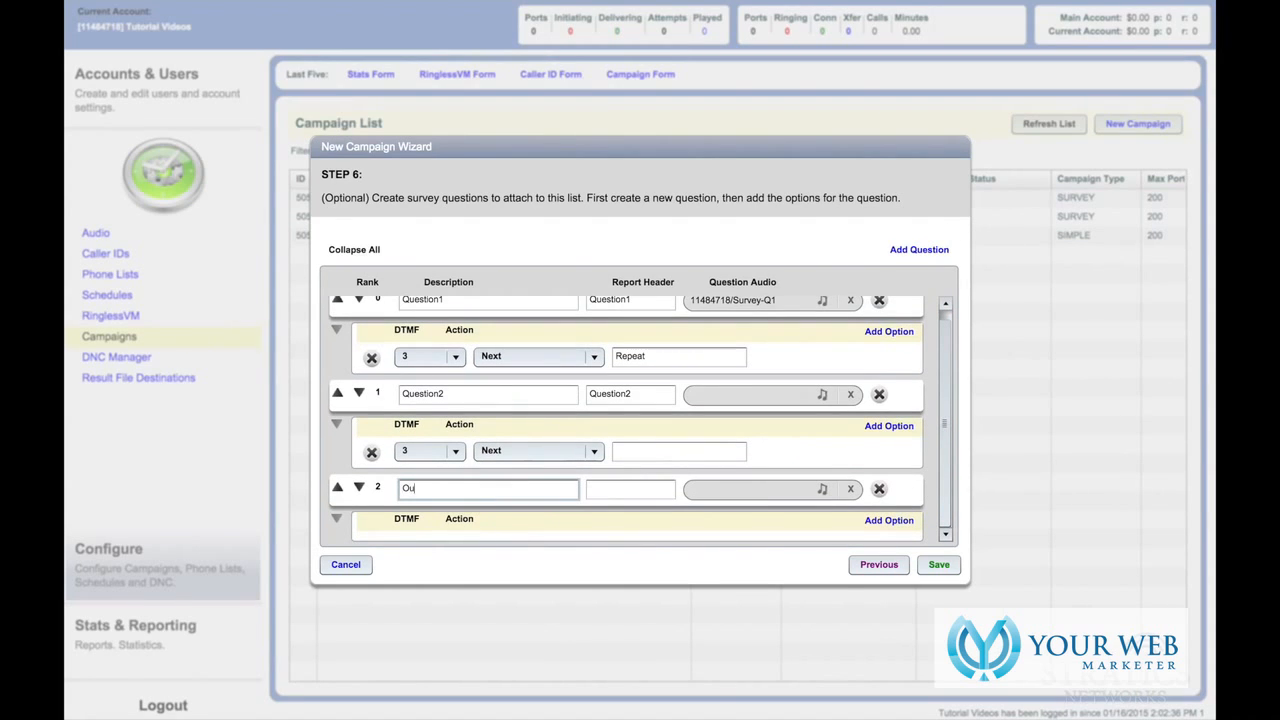
pyautogui.write('tro')
pyautogui.click(596, 492)
pyautogui.write('Outro')
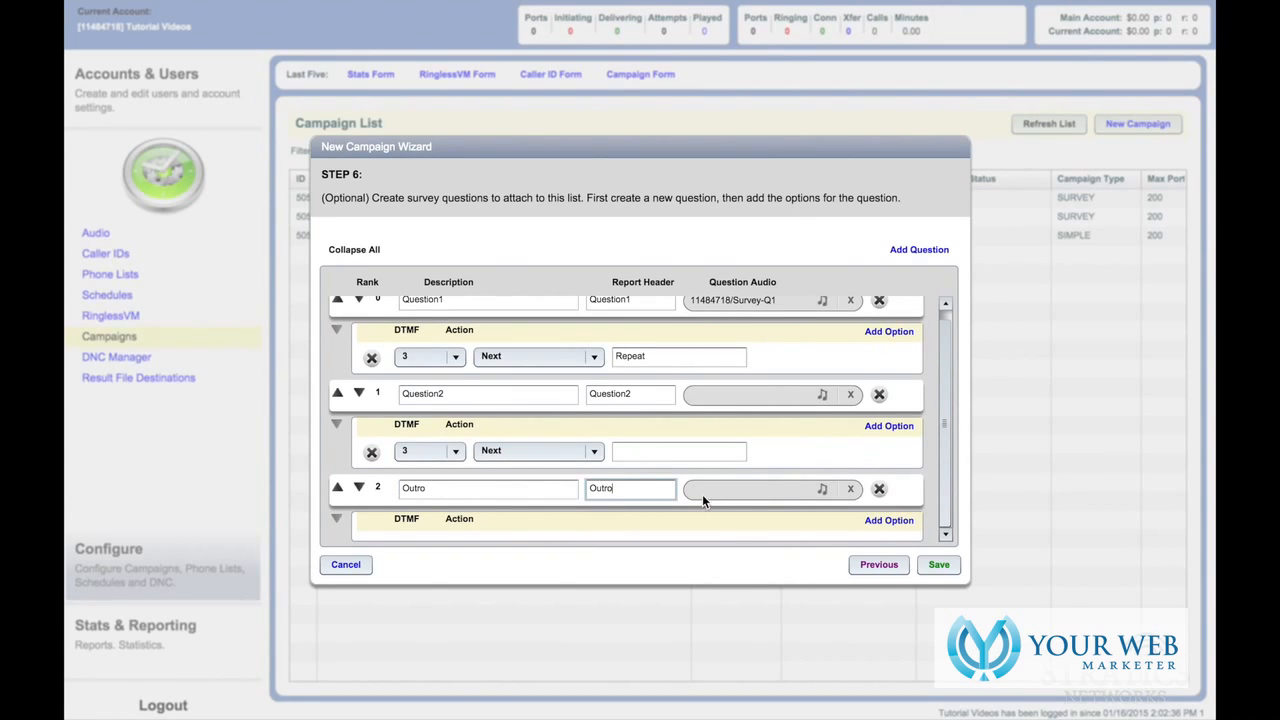
# - Upload Survey-End.wav from the computer into the account audio for the Outro question
pyautogui.click(822, 489)
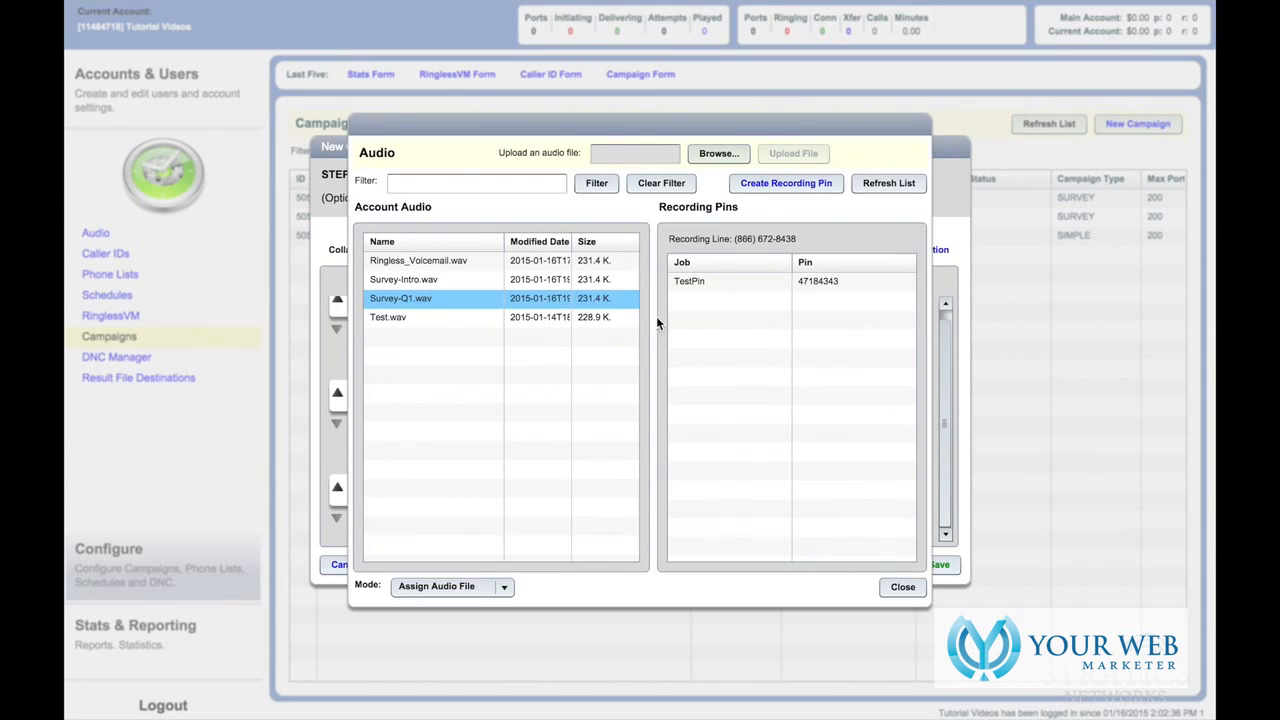
pyautogui.click(719, 153)
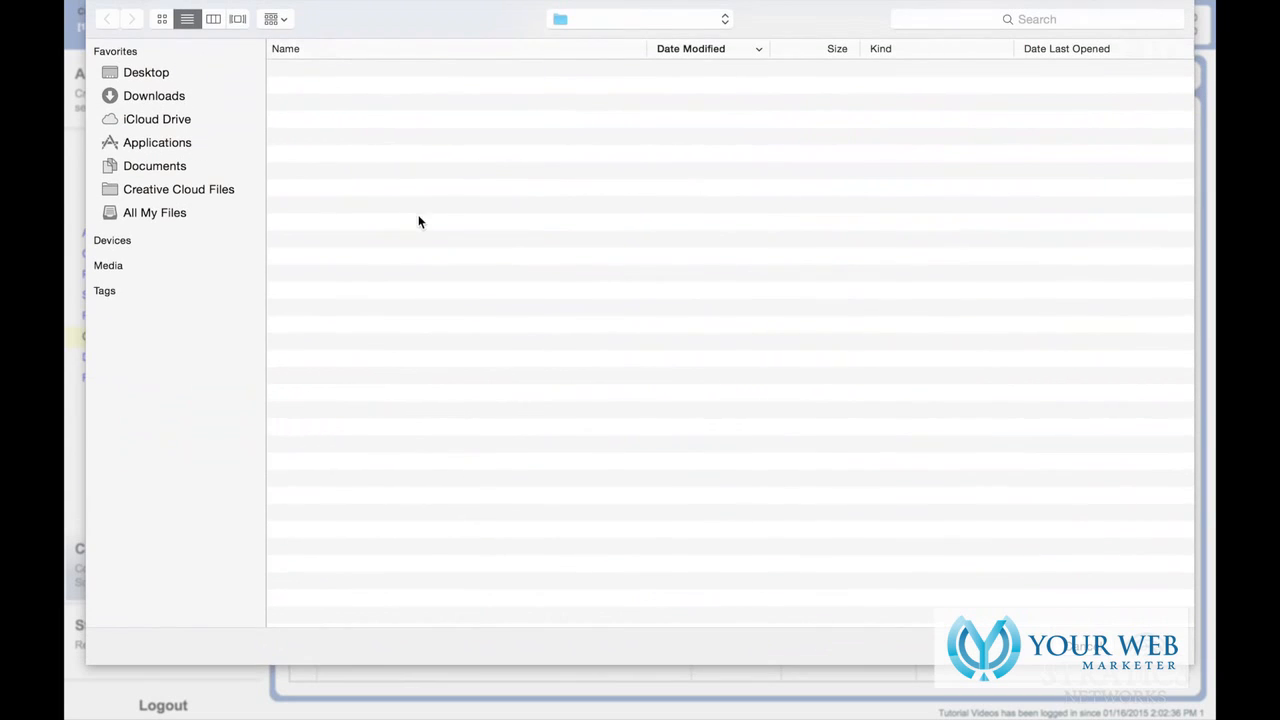
pyautogui.click(366, 72)
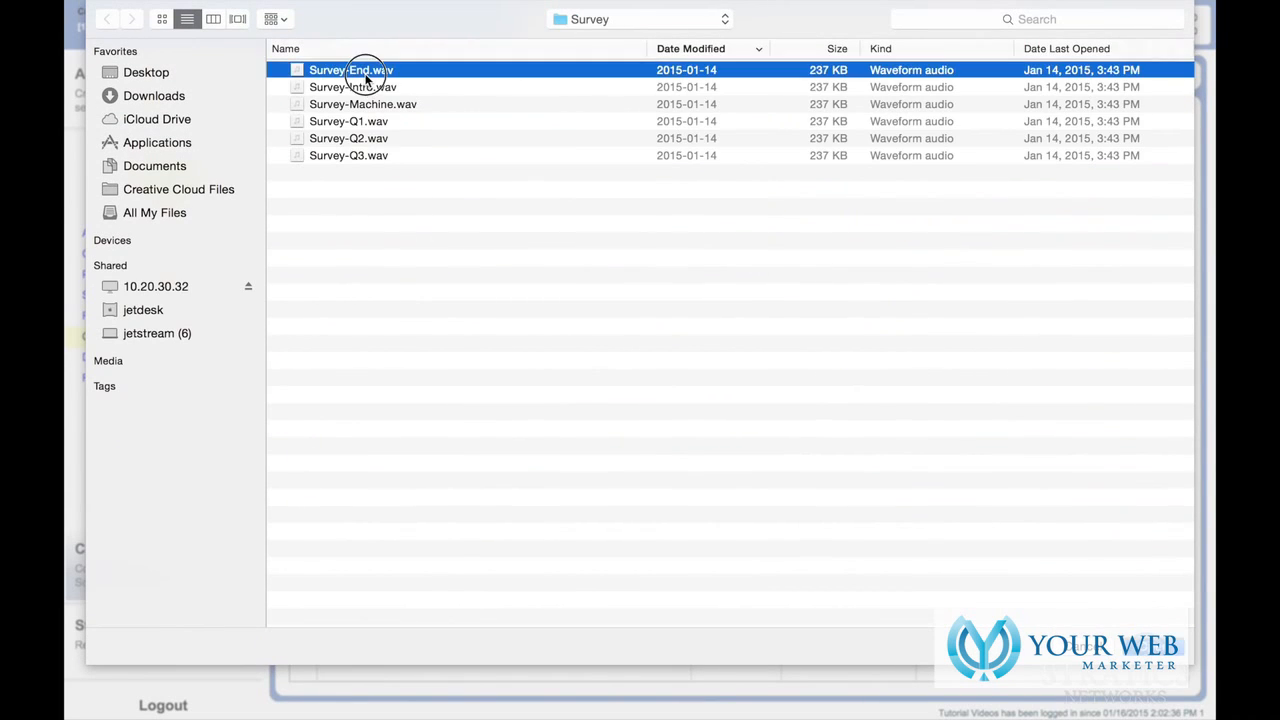
pyautogui.doubleClick(366, 72)
pyautogui.click(790, 156)
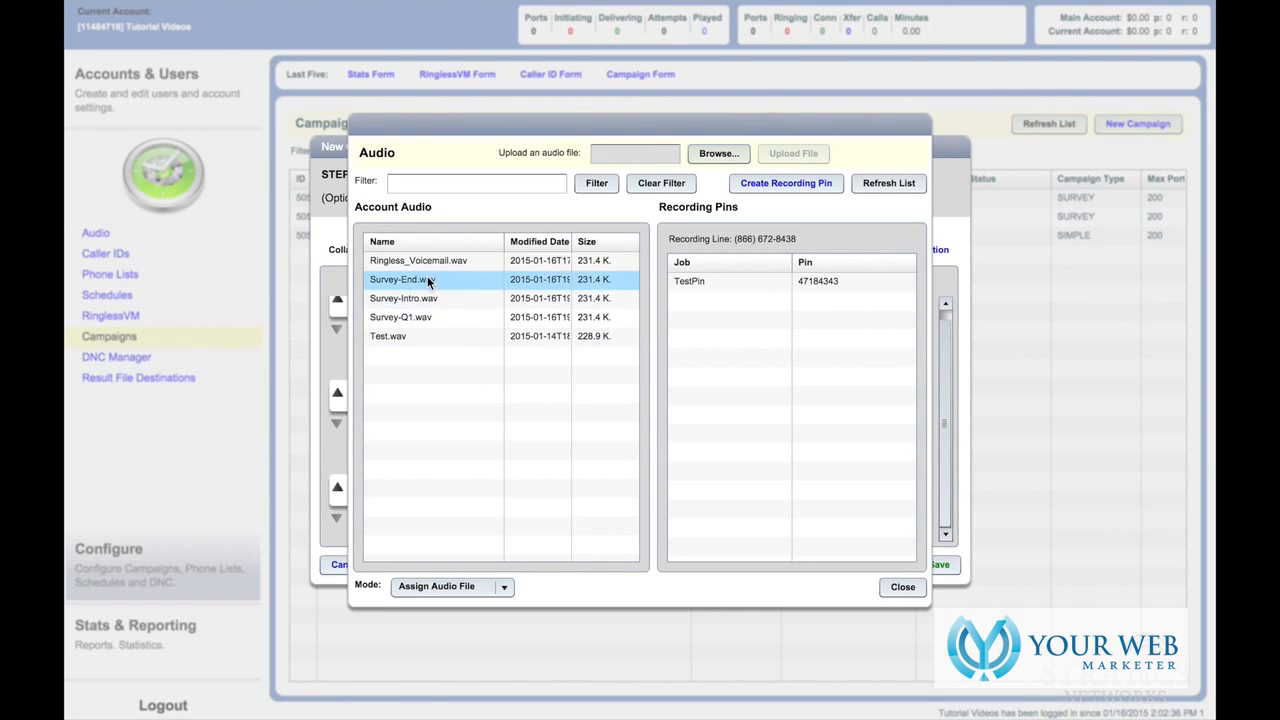
# - Assign Survey-End.wav as the Outro question's audio and save the new survey campaign
pyautogui.doubleClick(428, 280)
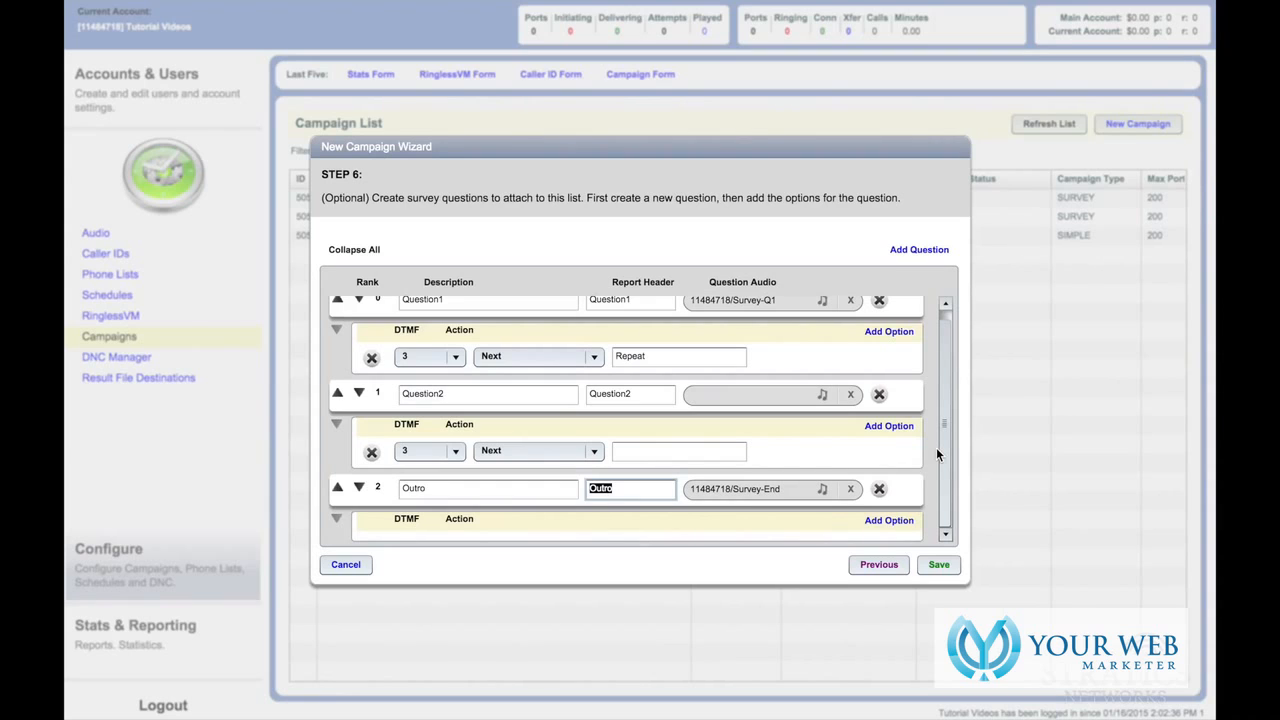
pyautogui.click(645, 490)
pyautogui.click(929, 567)
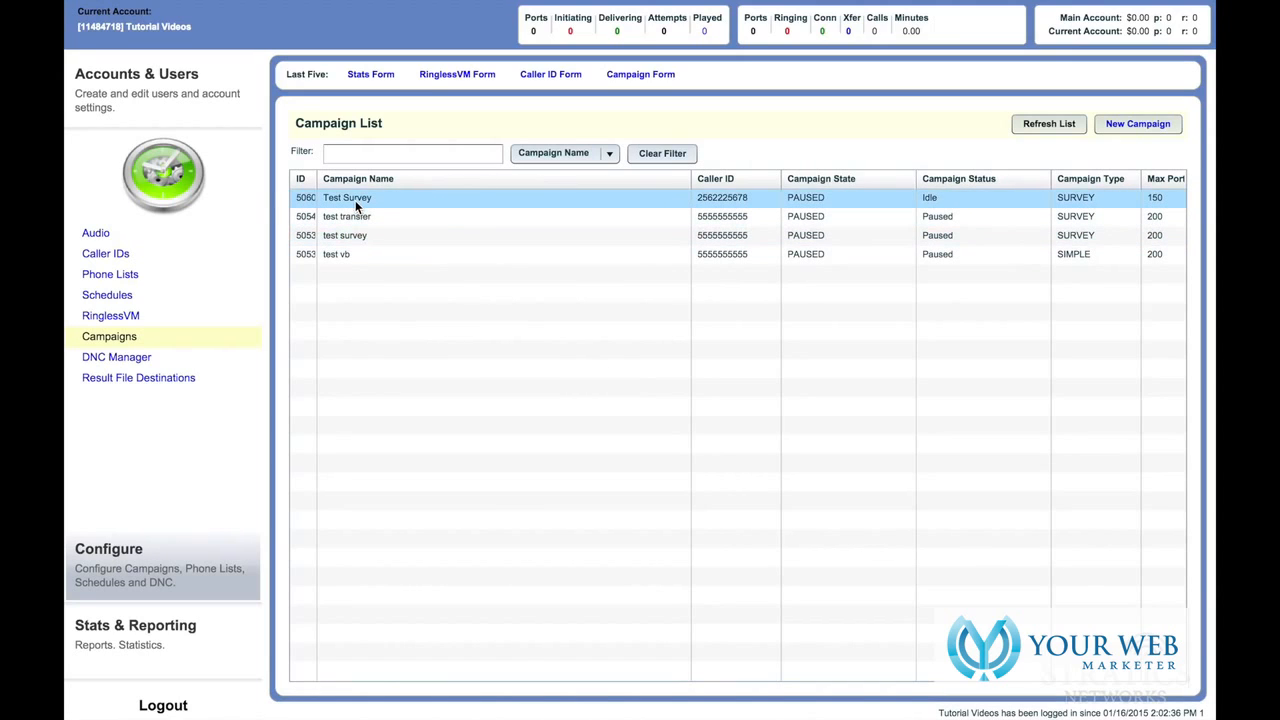
# - Open Test Survey's configuration, look over its Settings, and bring up the Test Call form
pyautogui.click(355, 200)
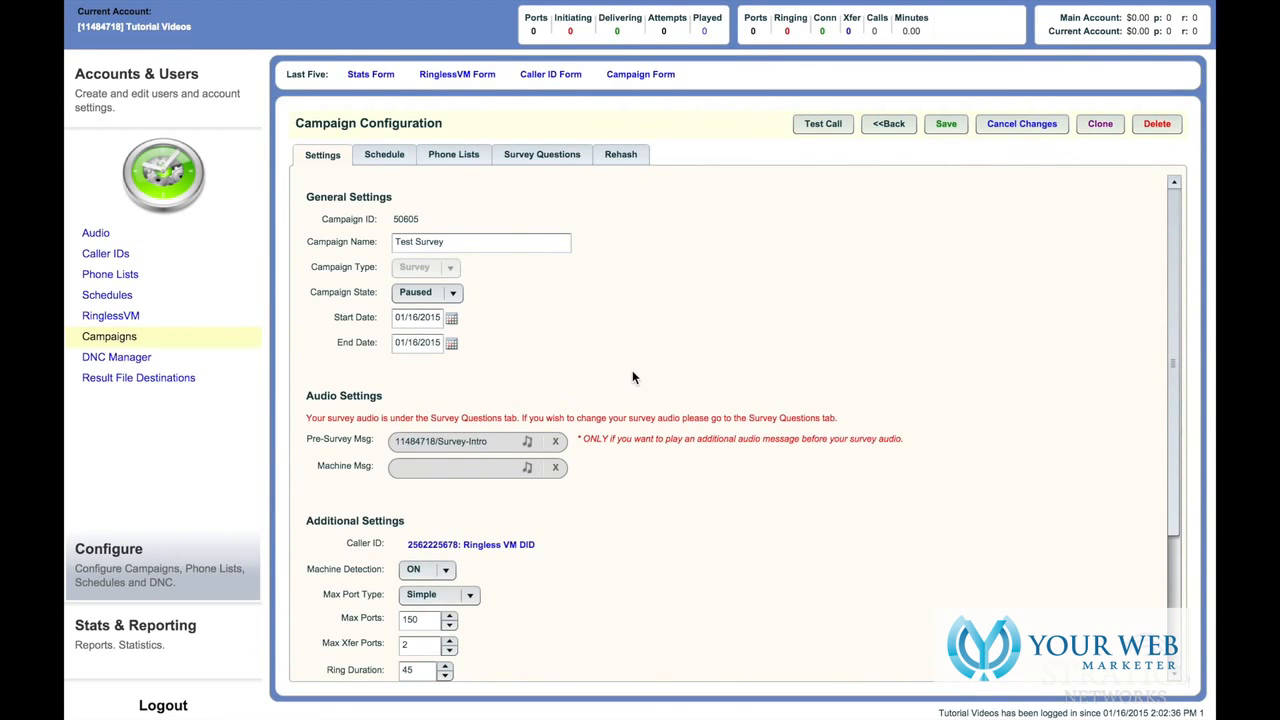
pyautogui.scroll(-3, 632, 376)
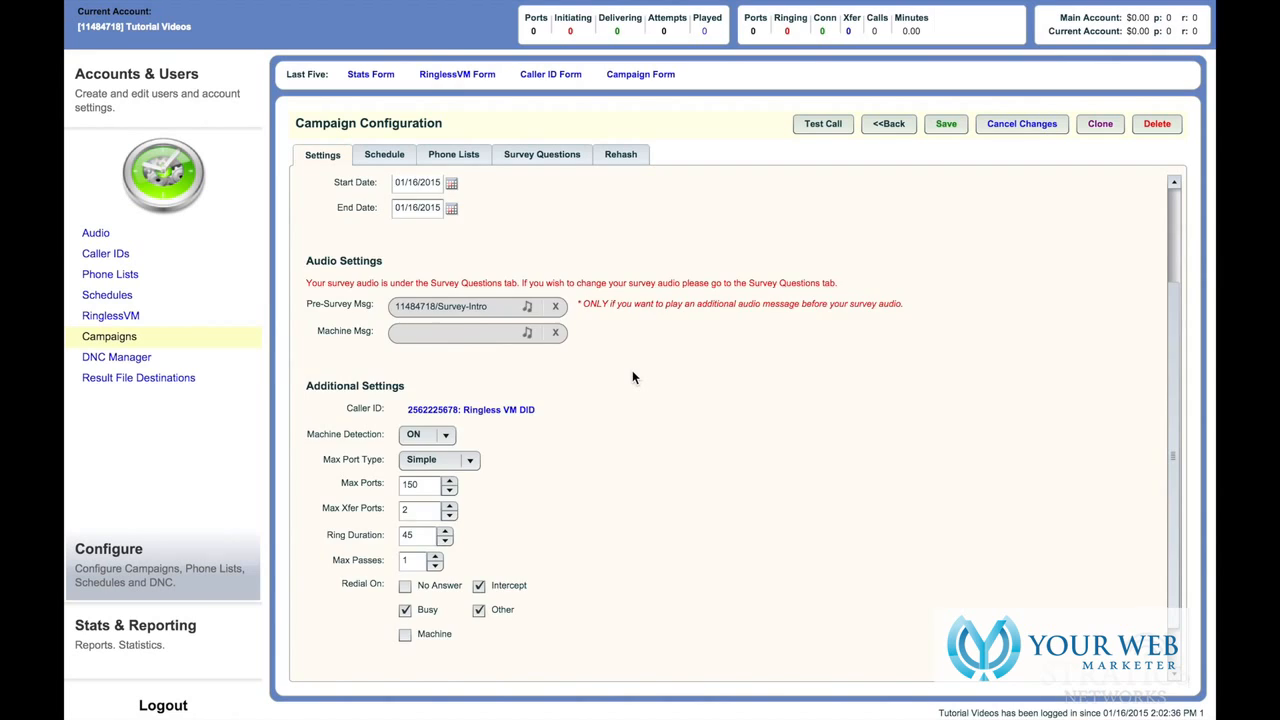
pyautogui.scroll(2, 632, 377)
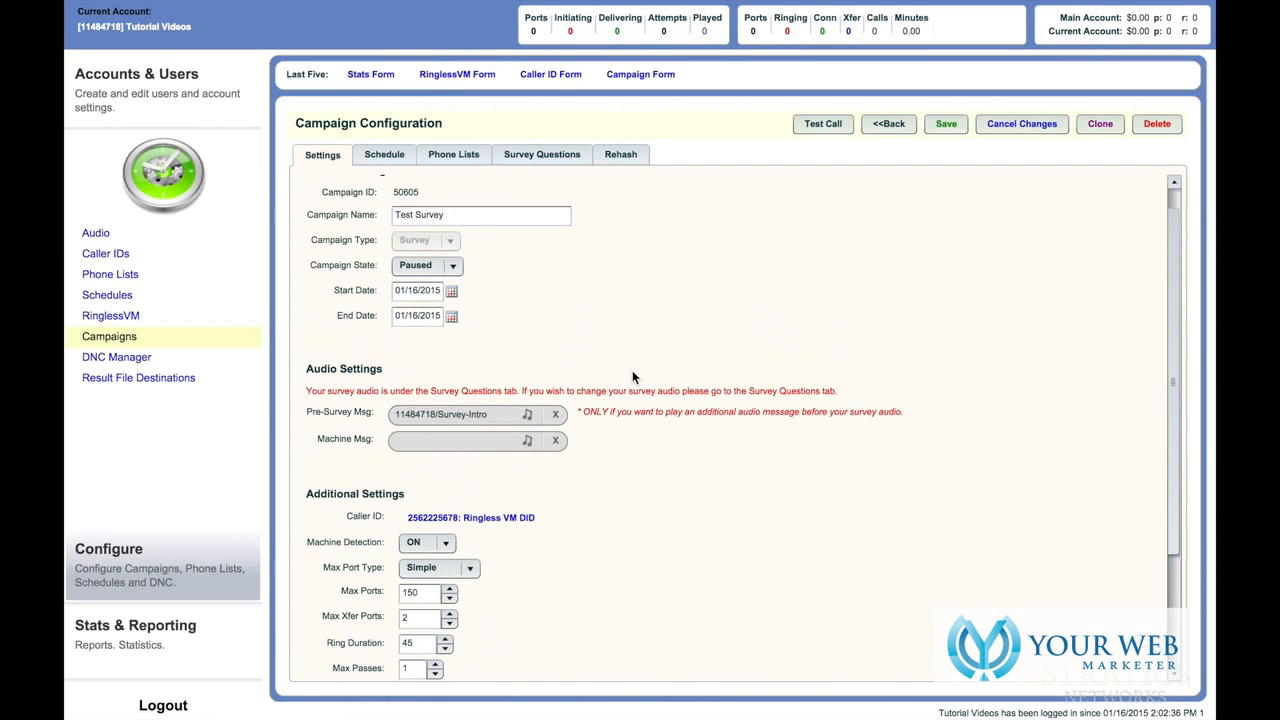
pyautogui.scroll(-4, 632, 377)
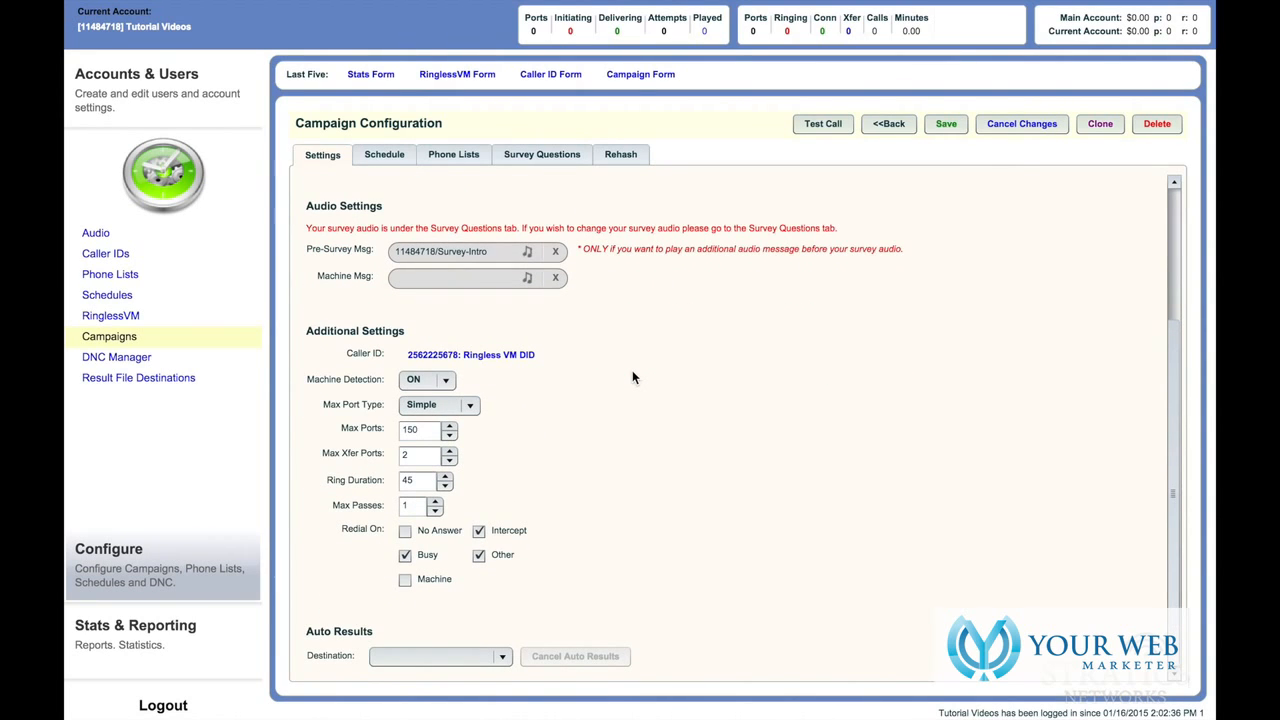
pyautogui.scroll(4, 632, 377)
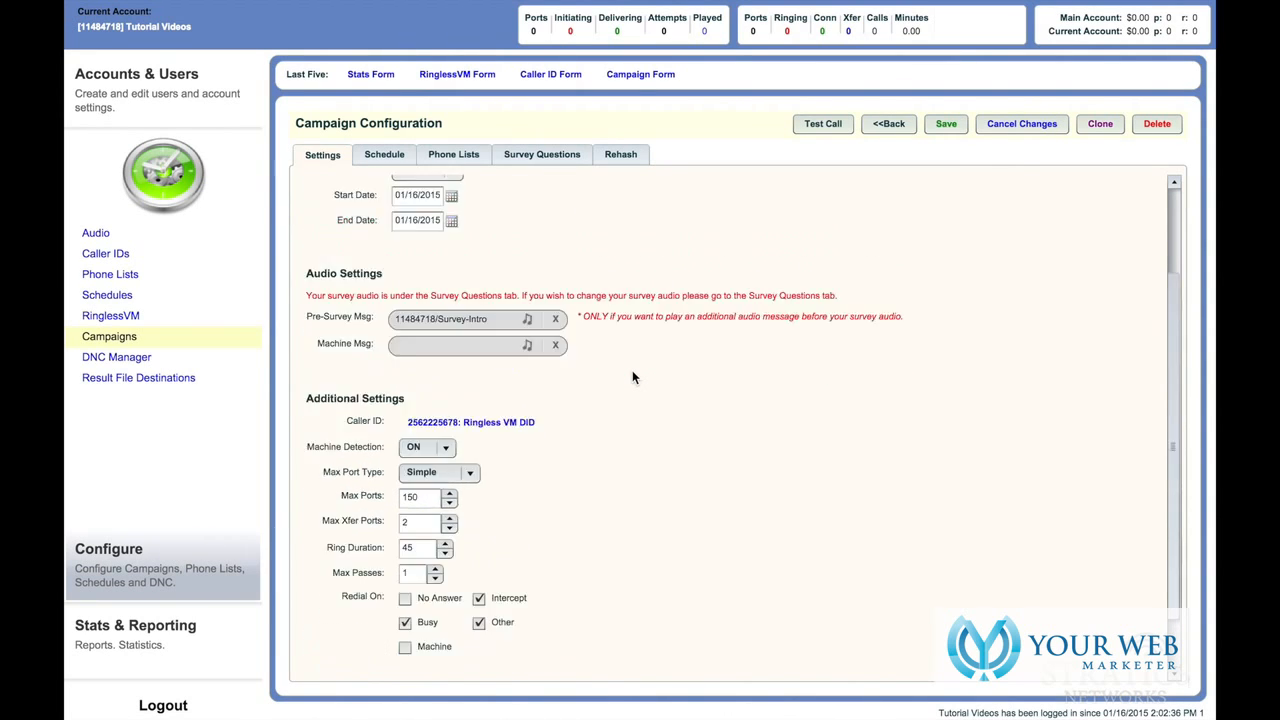
pyautogui.click(818, 124)
pyautogui.moveTo(676, 237); pyautogui.dragTo(910, 199)
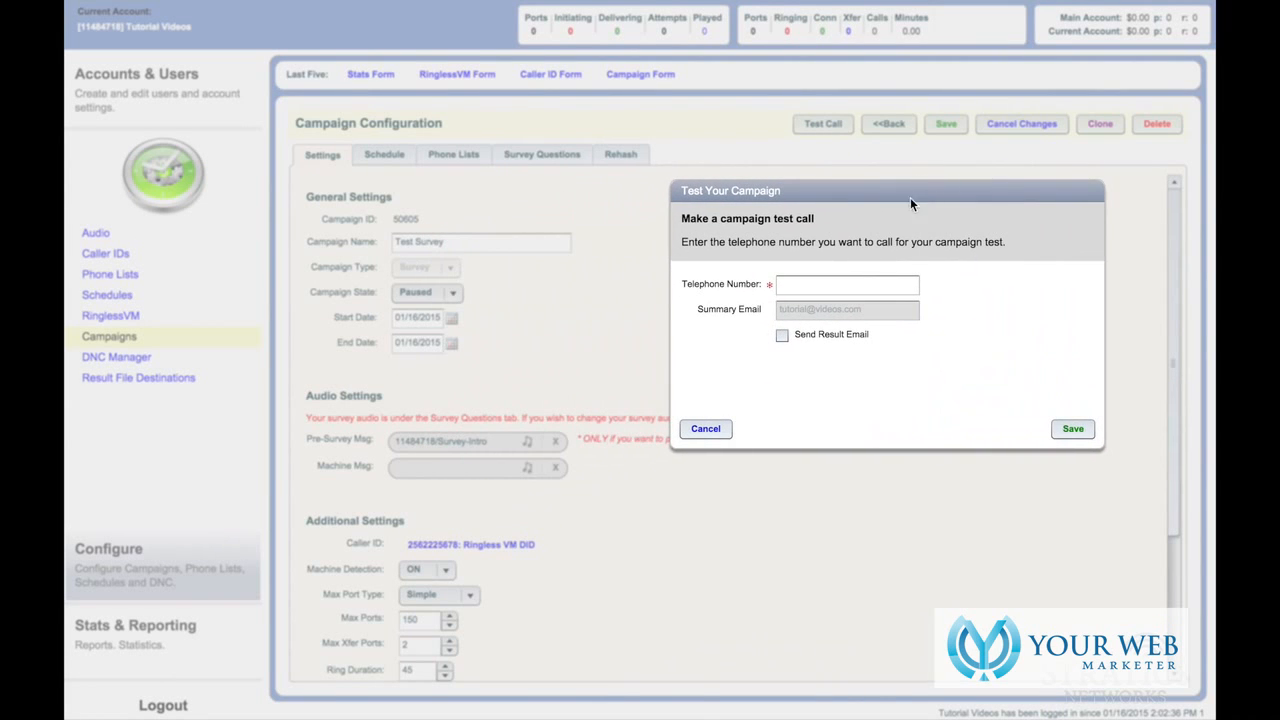
# - Enter a telephone number and tick Send Result Email, then cancel and confirm discarding the test call
pyautogui.click(814, 285)
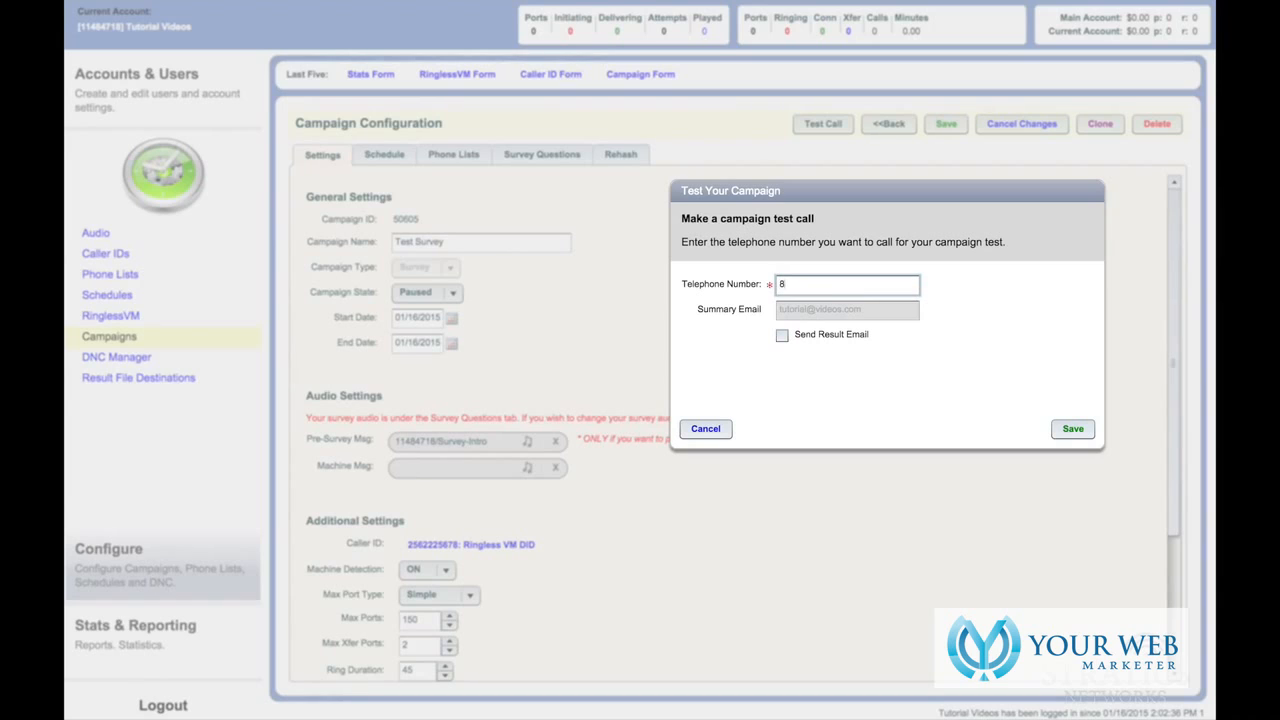
pyautogui.click(782, 335)
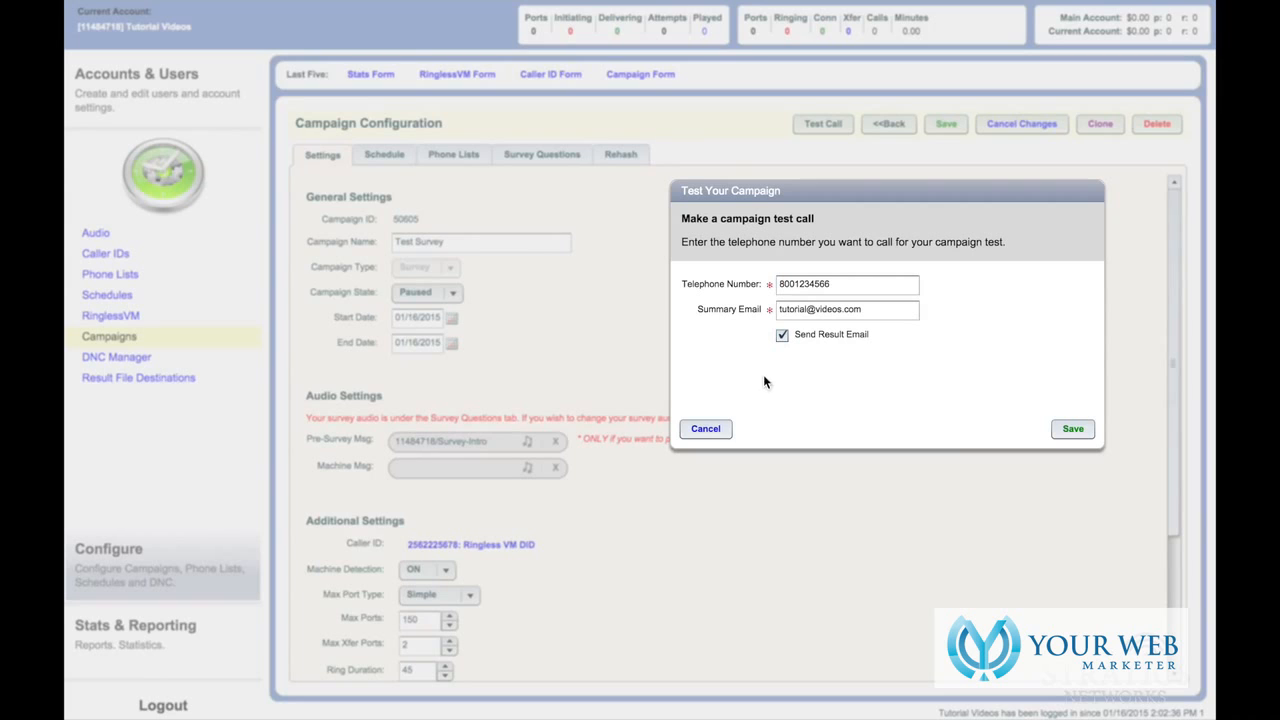
pyautogui.click(716, 437)
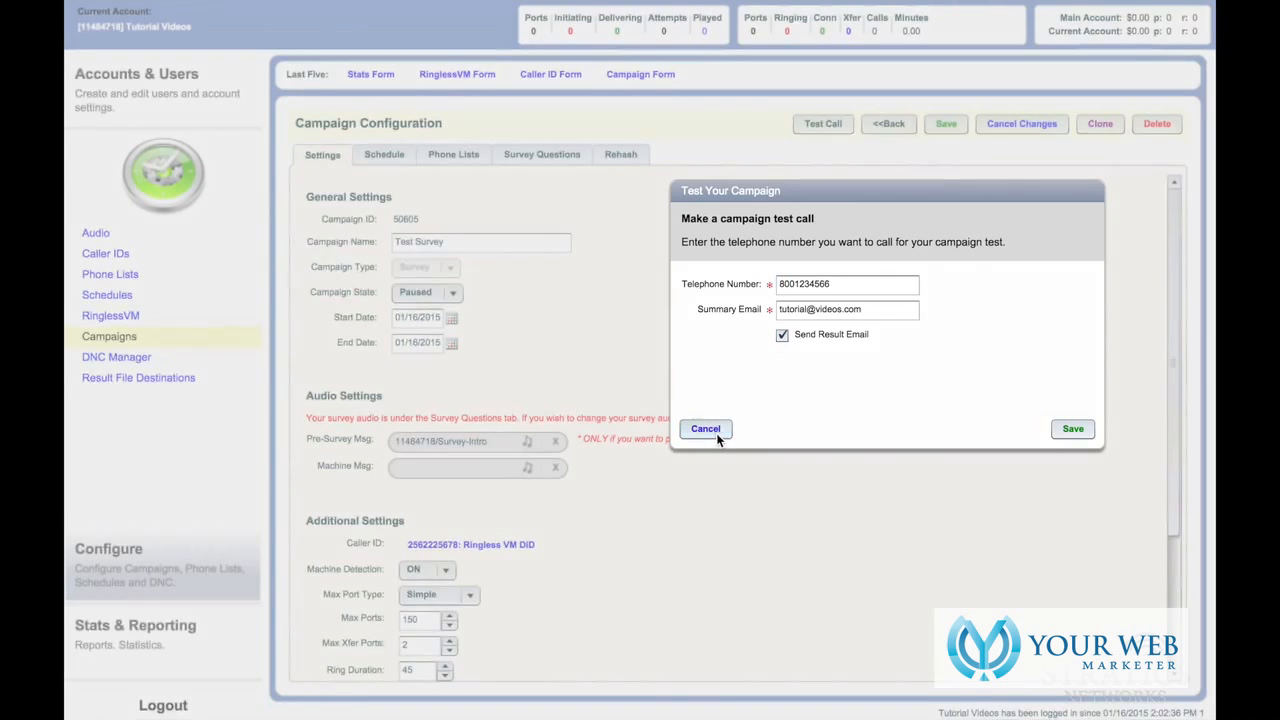
pyautogui.click(626, 391)
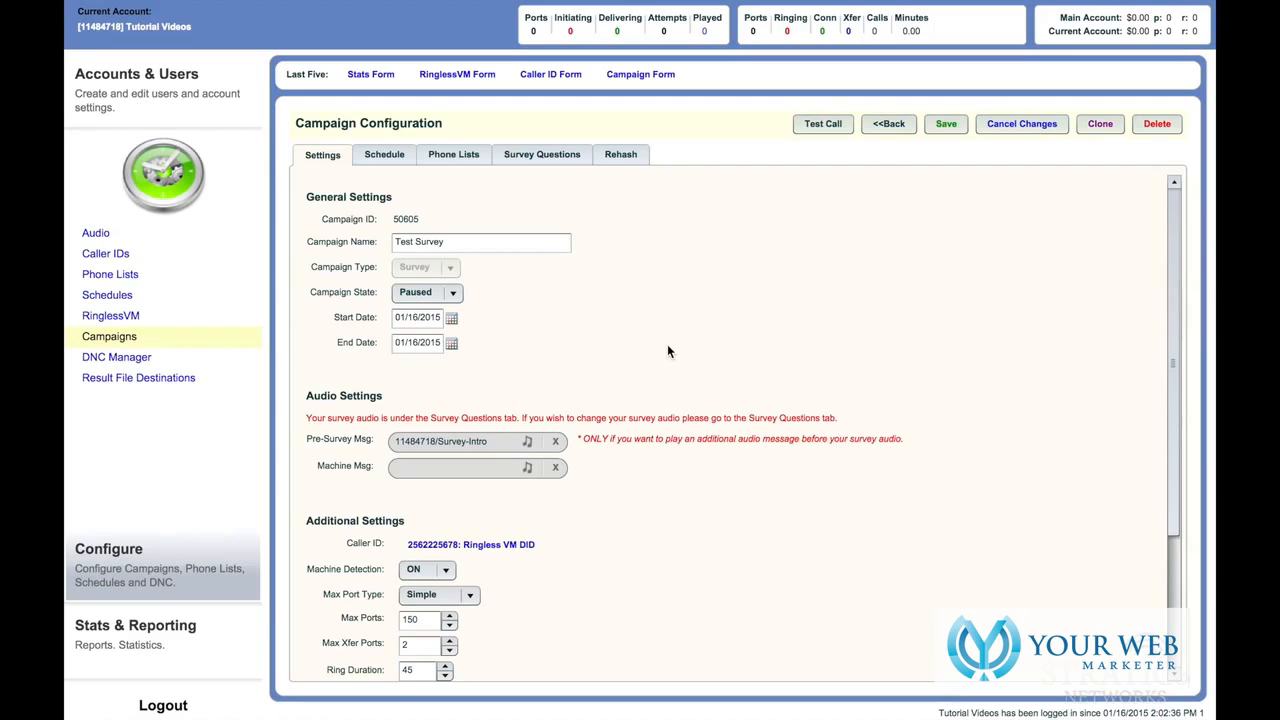
# - Review the Survey Questions, Phone Lists and Schedule tabs, then return to Settings
pyautogui.click(558, 160)
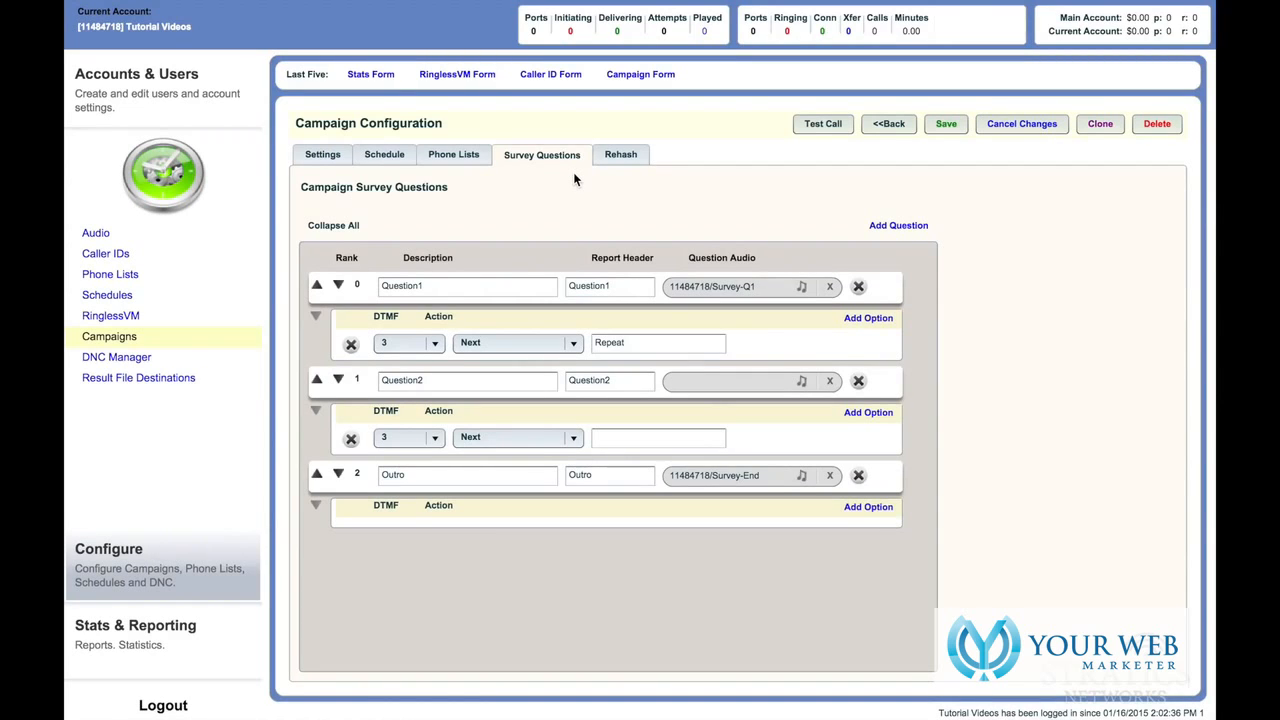
pyautogui.click(470, 163)
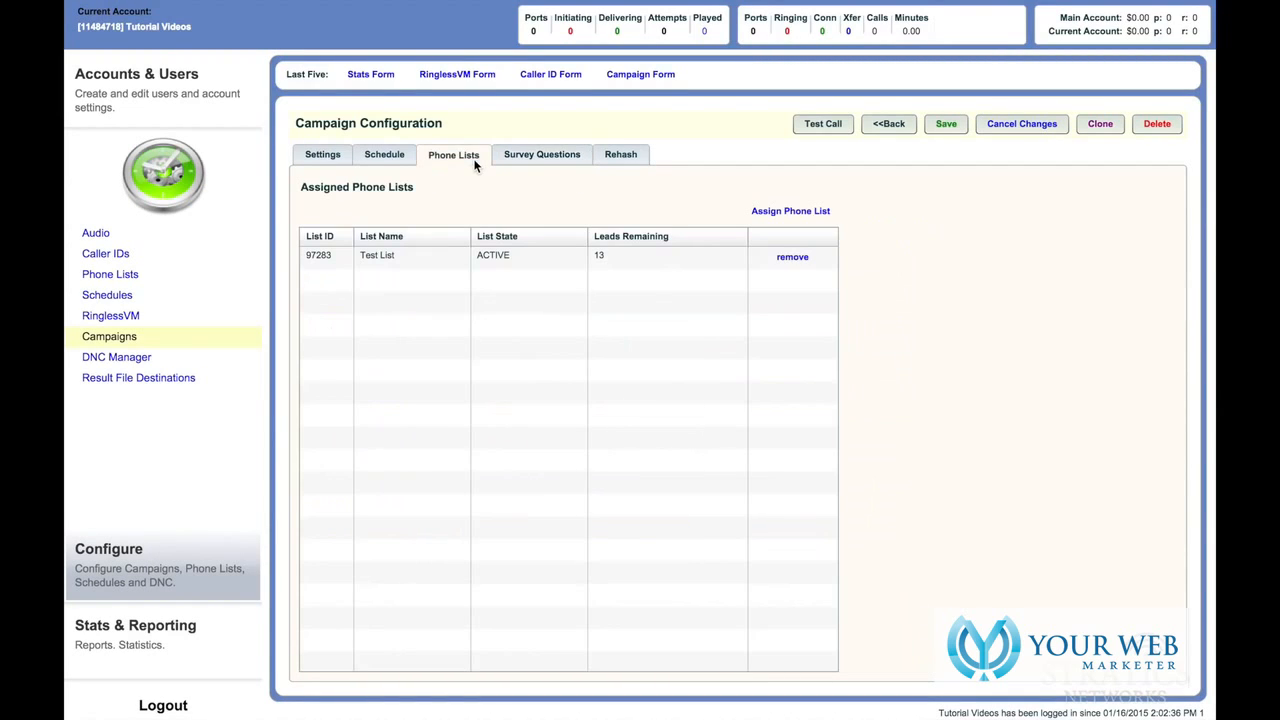
pyautogui.click(386, 157)
pyautogui.click(340, 155)
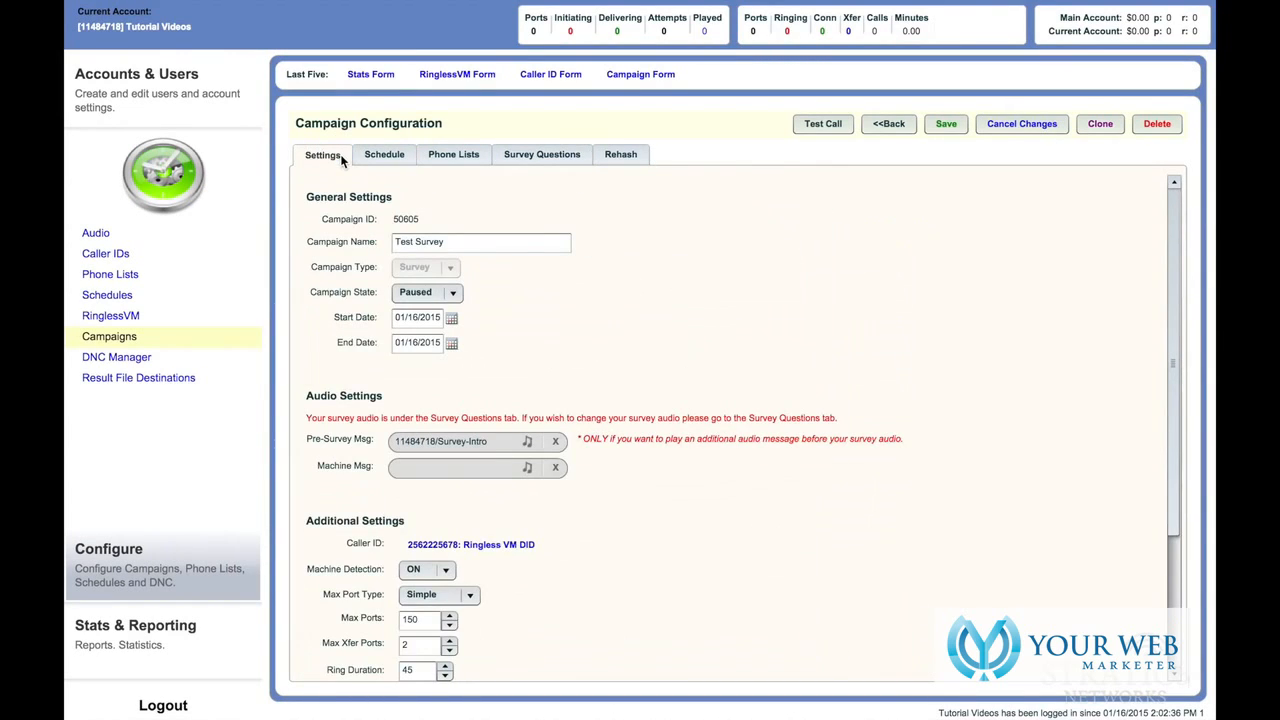
# - Change the Campaign State from Paused to Active and save the campaign
pyautogui.click(455, 294)
pyautogui.click(448, 308)
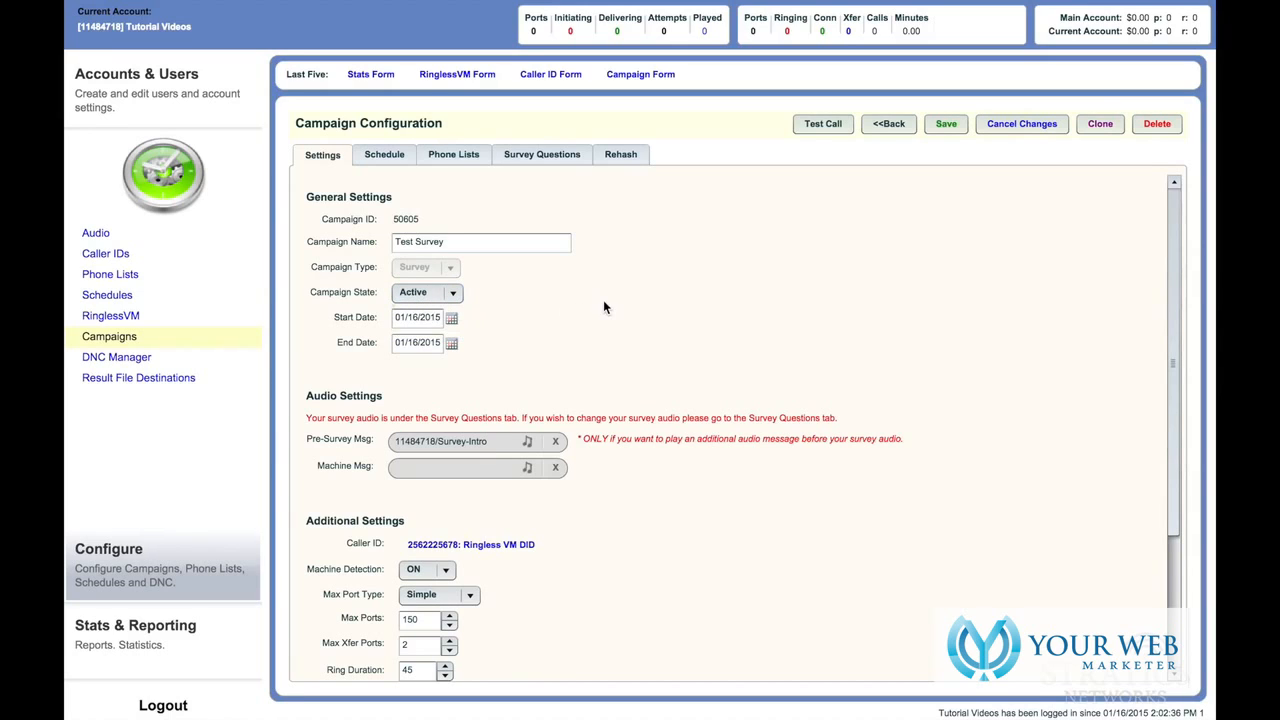
pyautogui.click(958, 127)
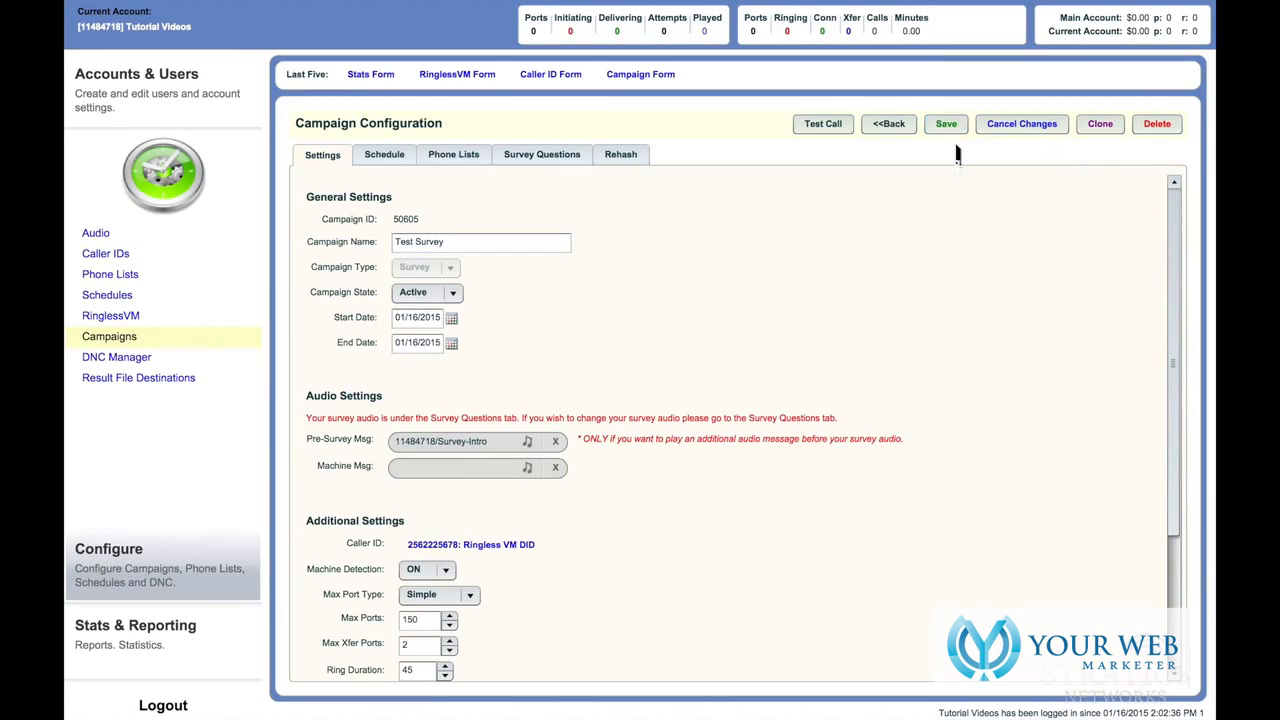